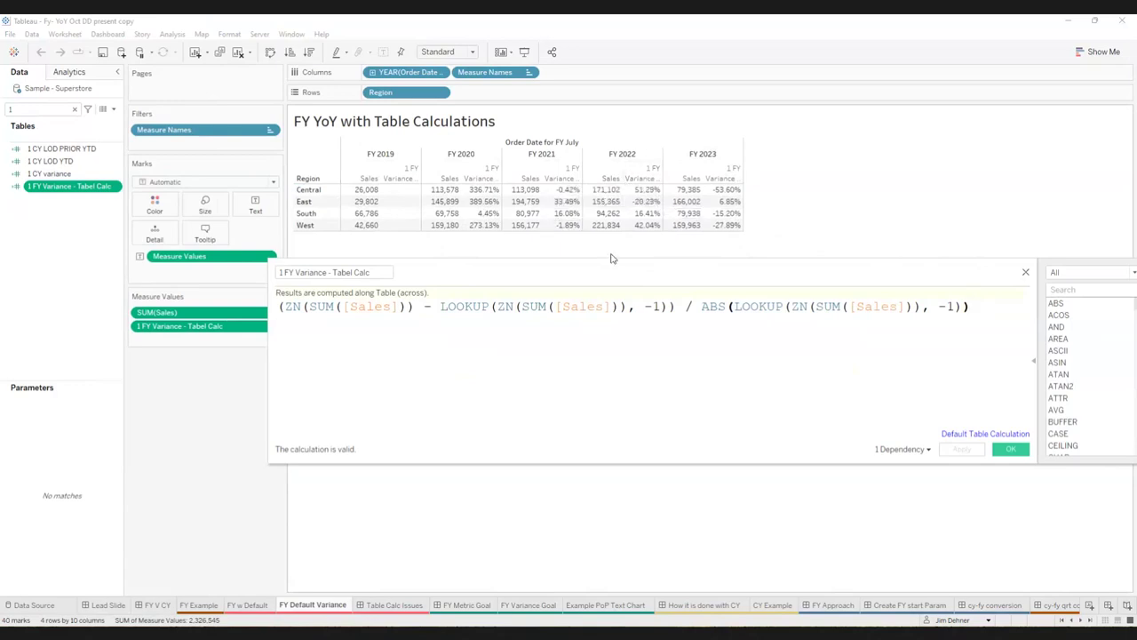
Step: Close the variance formula and review the Table Calc Issues, FY Metric Goal and How it is done with CY dashboards
click(1022, 272)
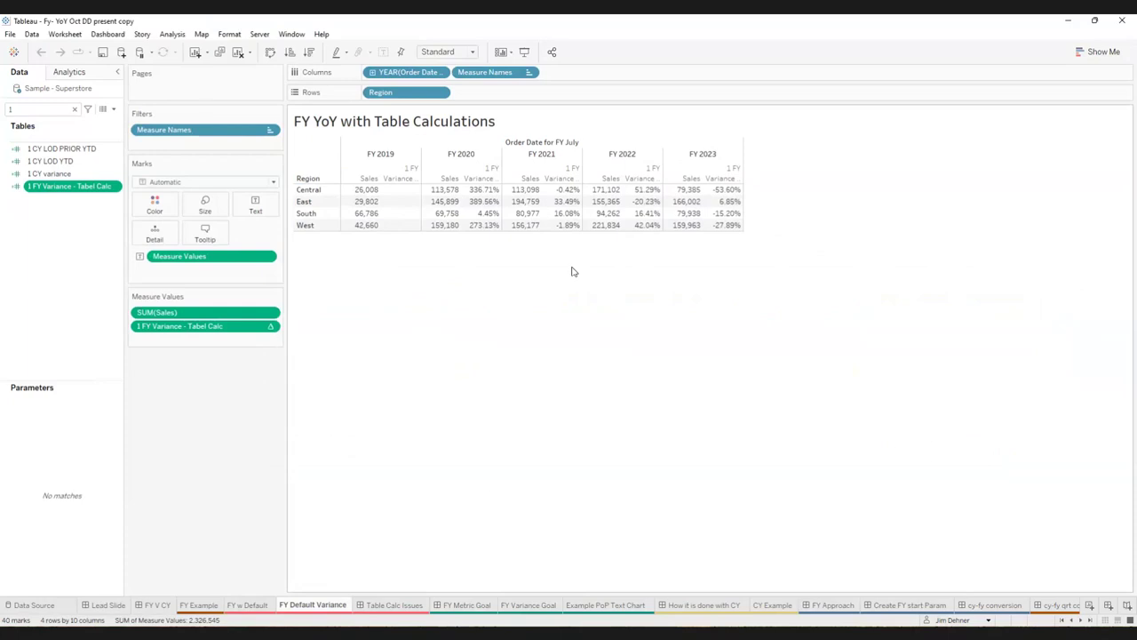
click(389, 605)
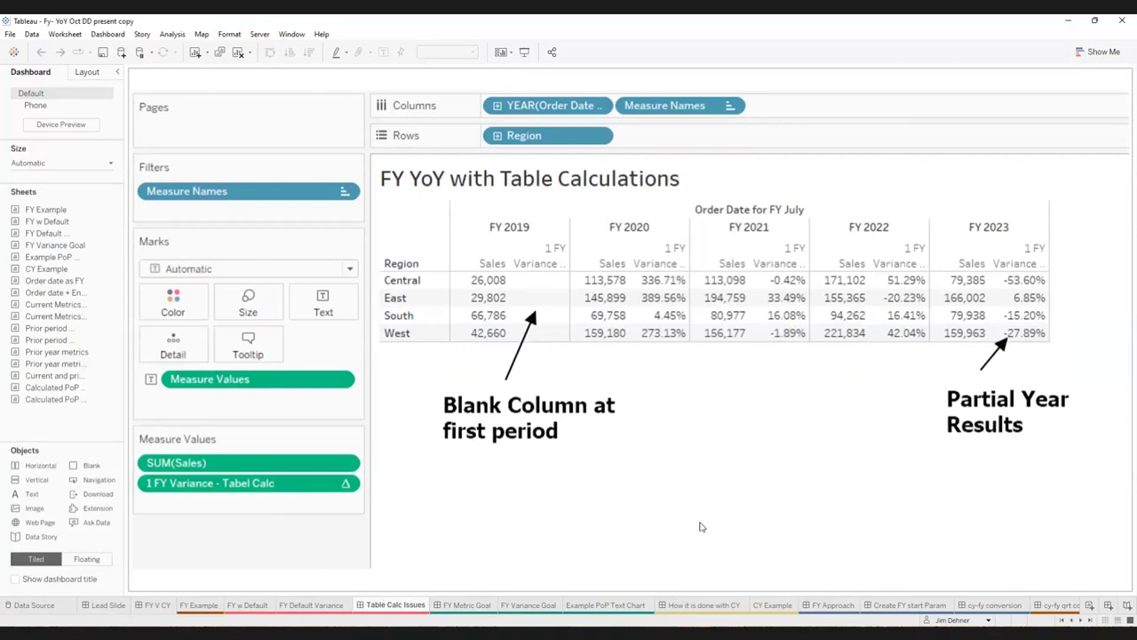
click(478, 605)
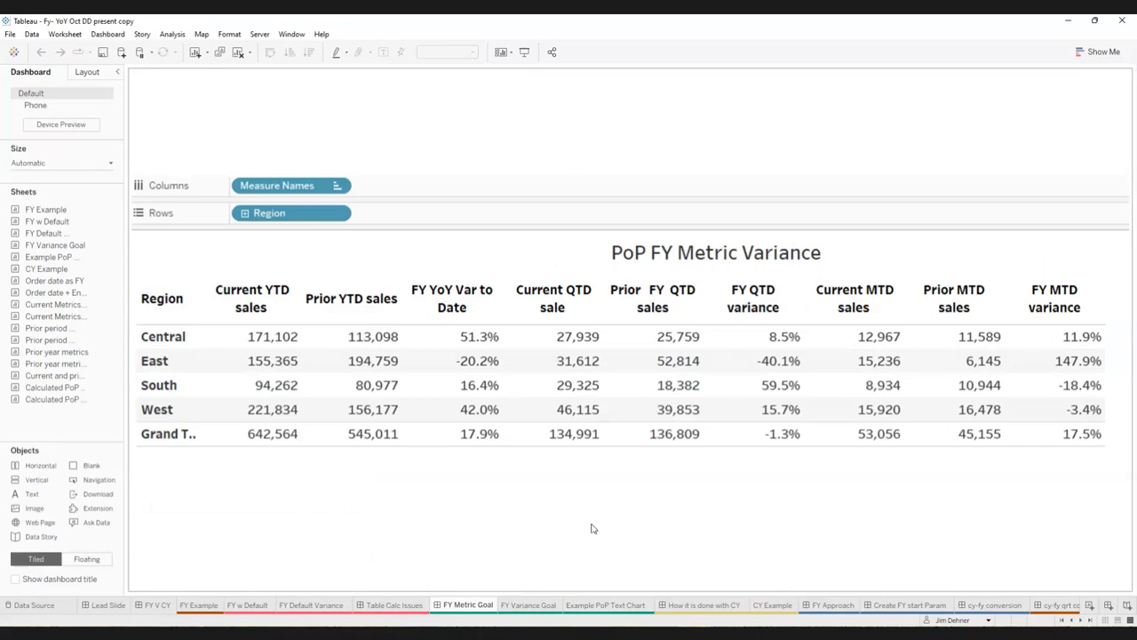
click(699, 605)
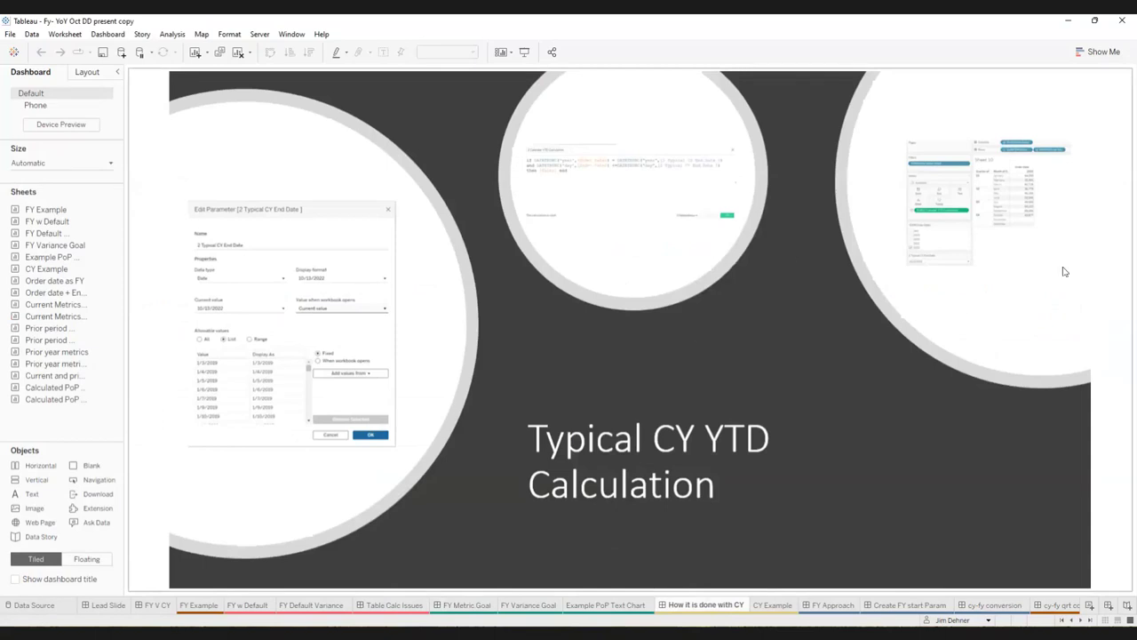
Step: On the CY Example sheet, clear the field search and inspect the settings of the 2 Typical CY End Date parameter
click(776, 606)
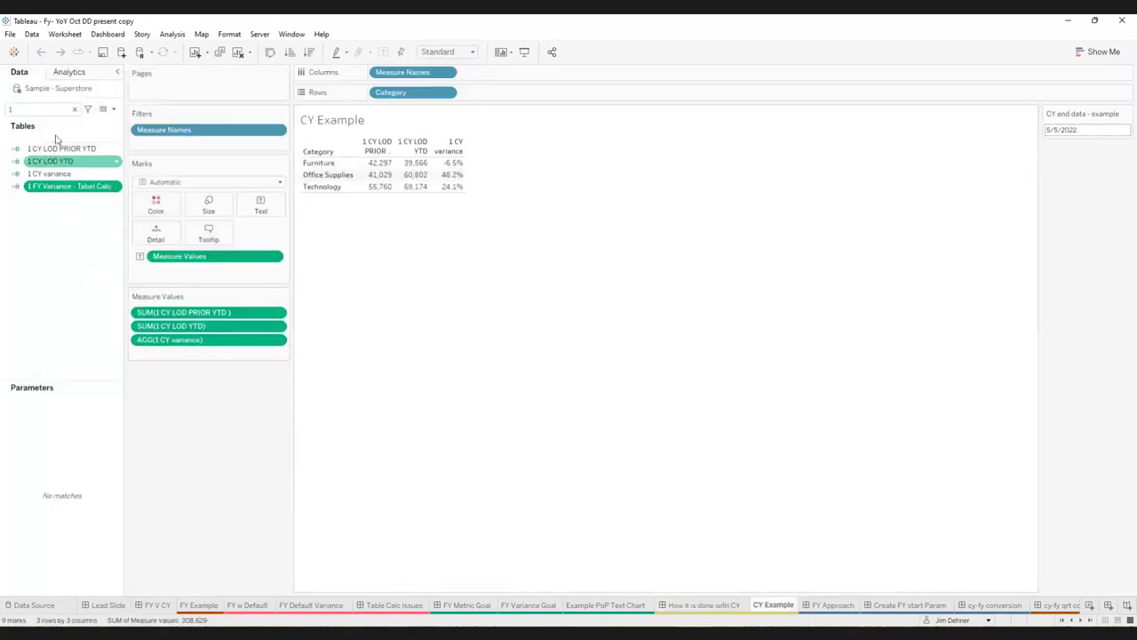
click(74, 108)
click(72, 568)
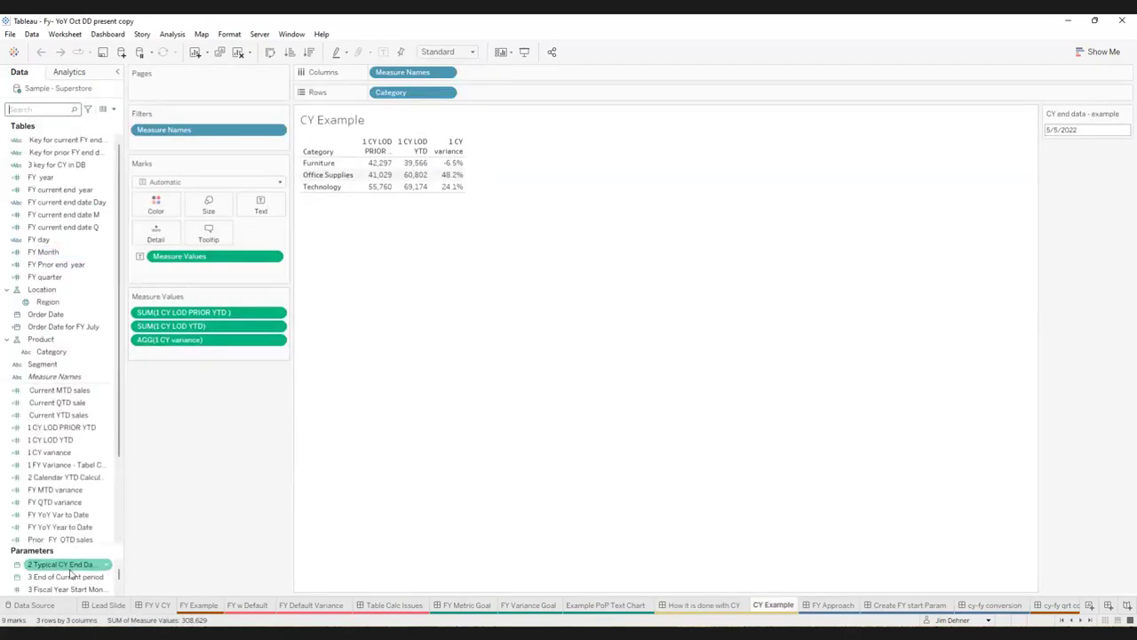
right_click(72, 571)
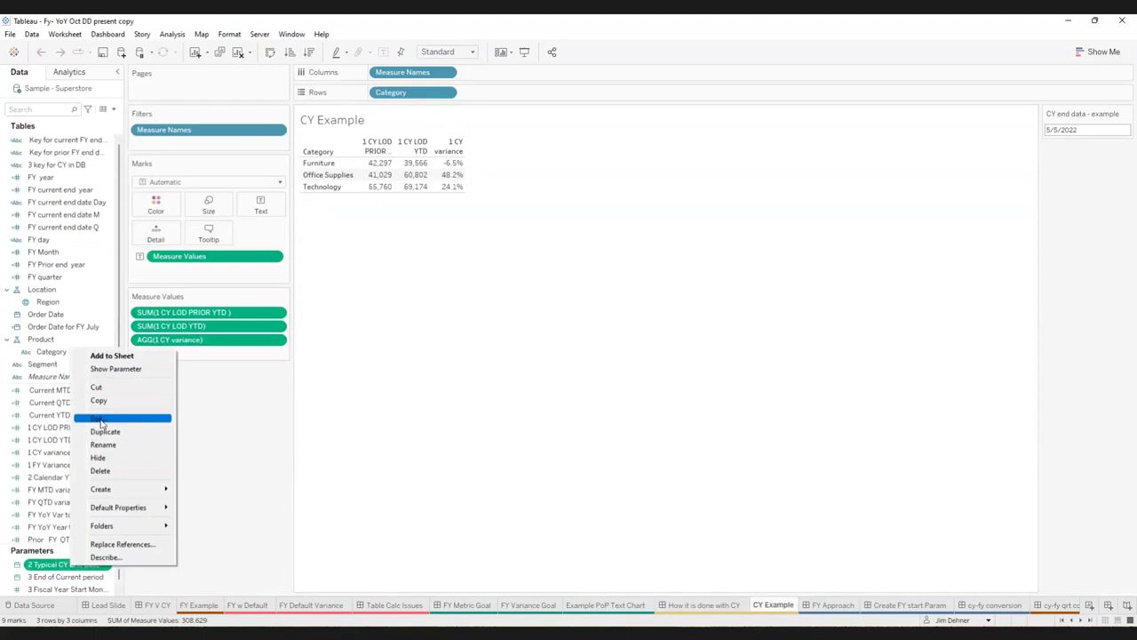
click(101, 417)
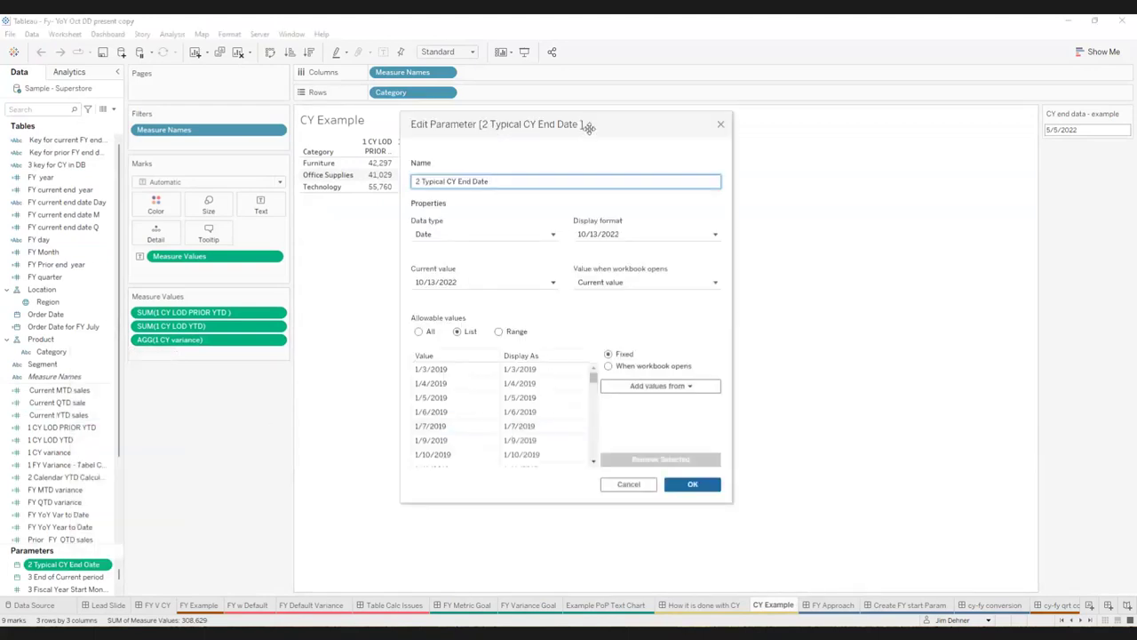
drag(588, 127, 668, 143)
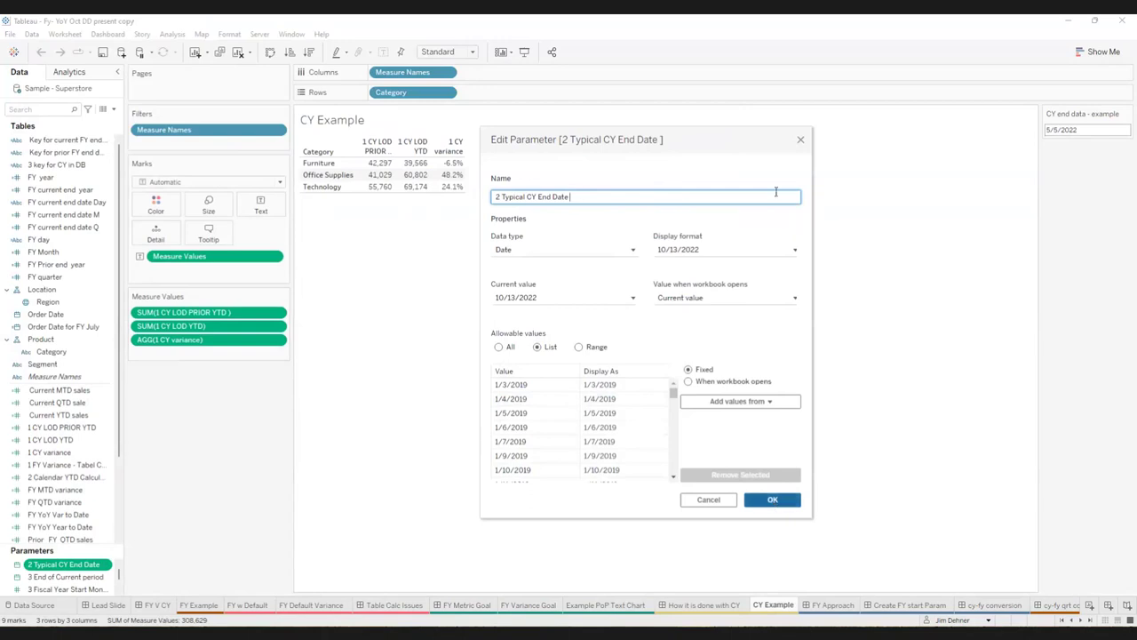
click(800, 141)
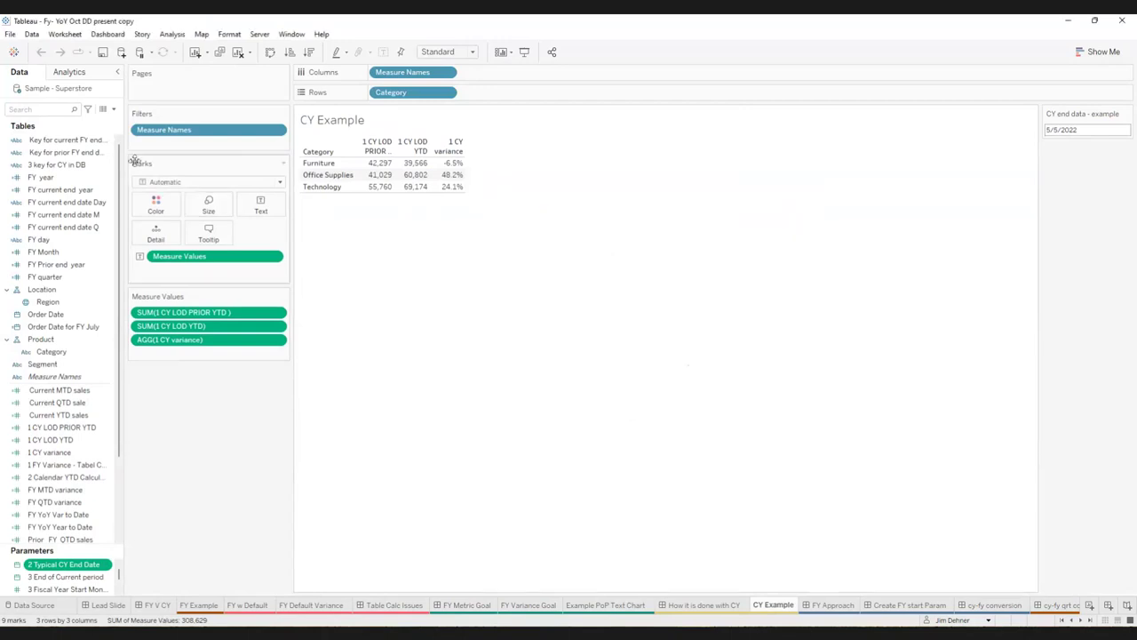
Step: Search the data fields for "1" and examine the 1 CY LOD YTD formula at an enlarged text size
click(54, 111)
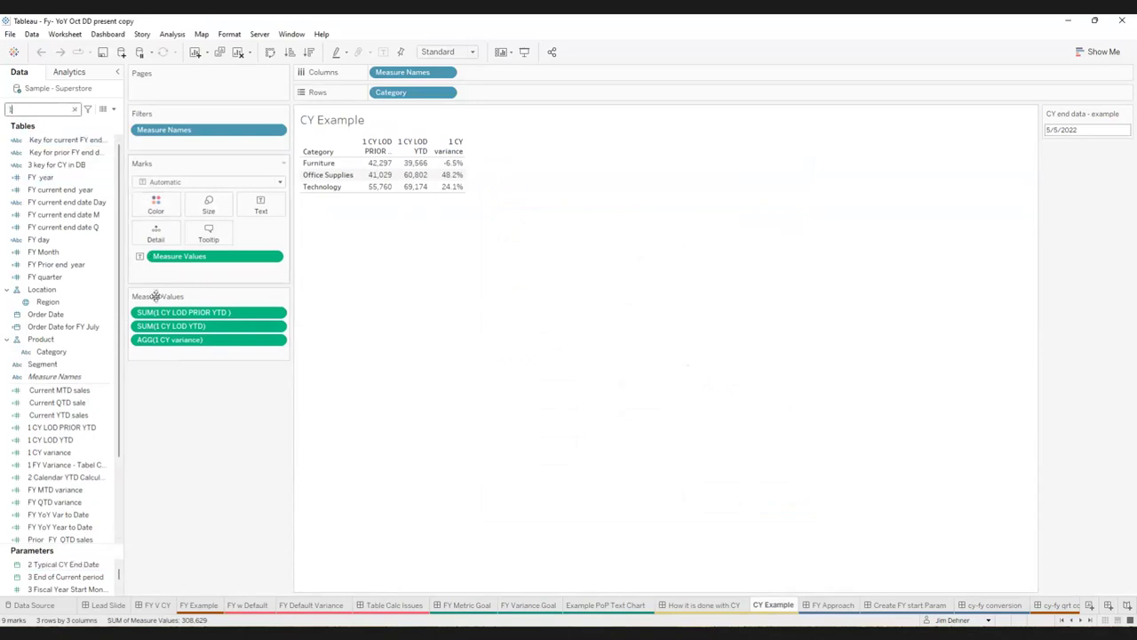
text(1)
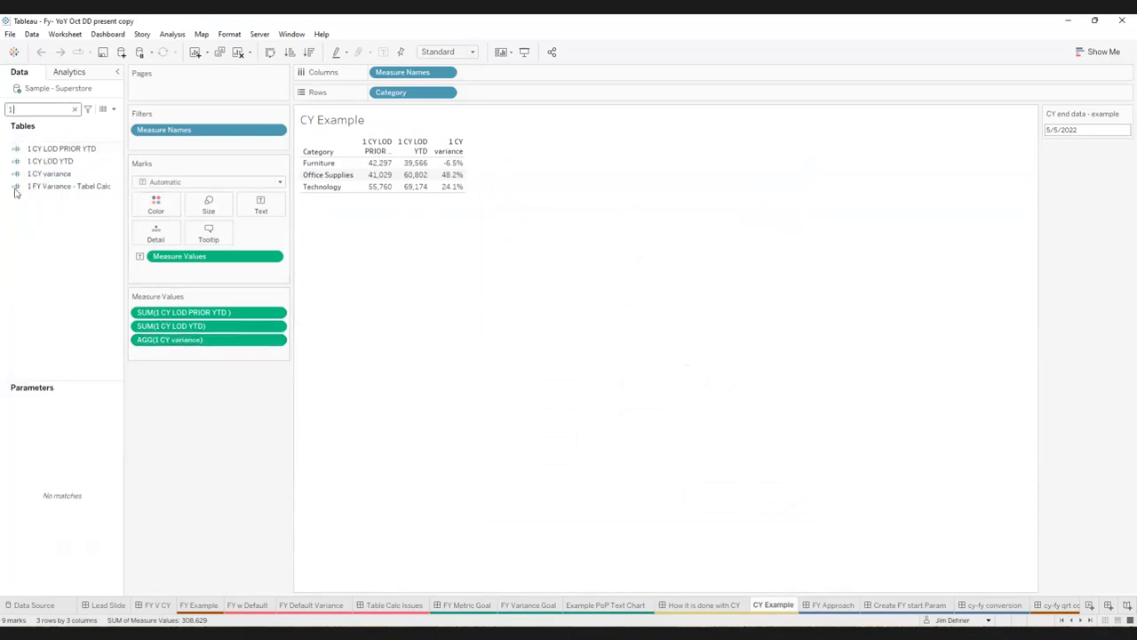
click(42, 162)
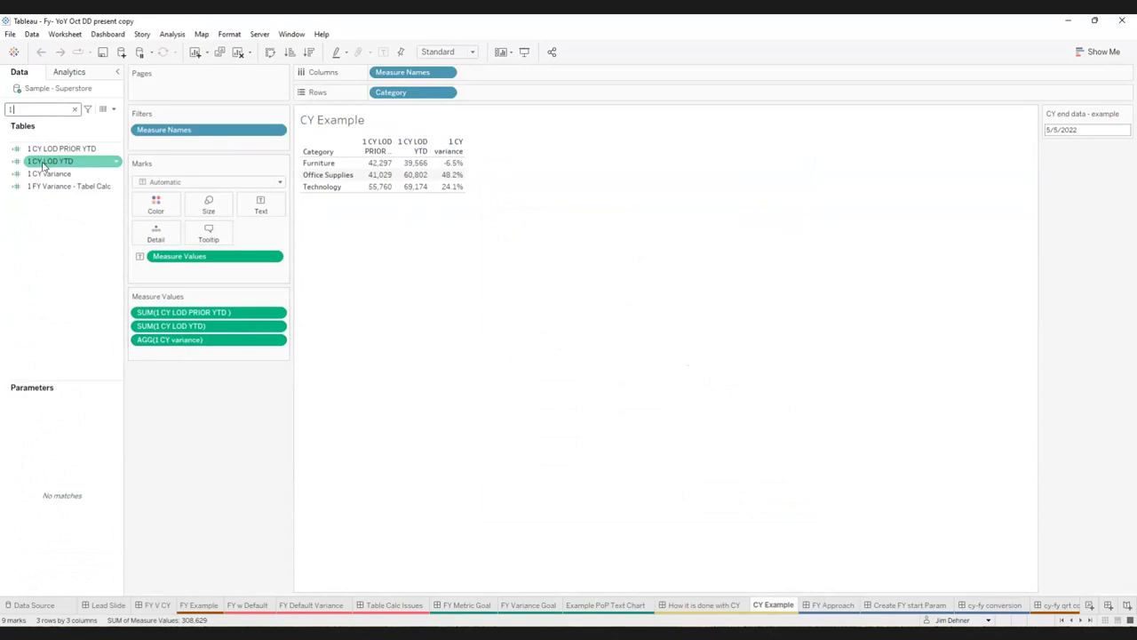
right_click(43, 165)
click(69, 233)
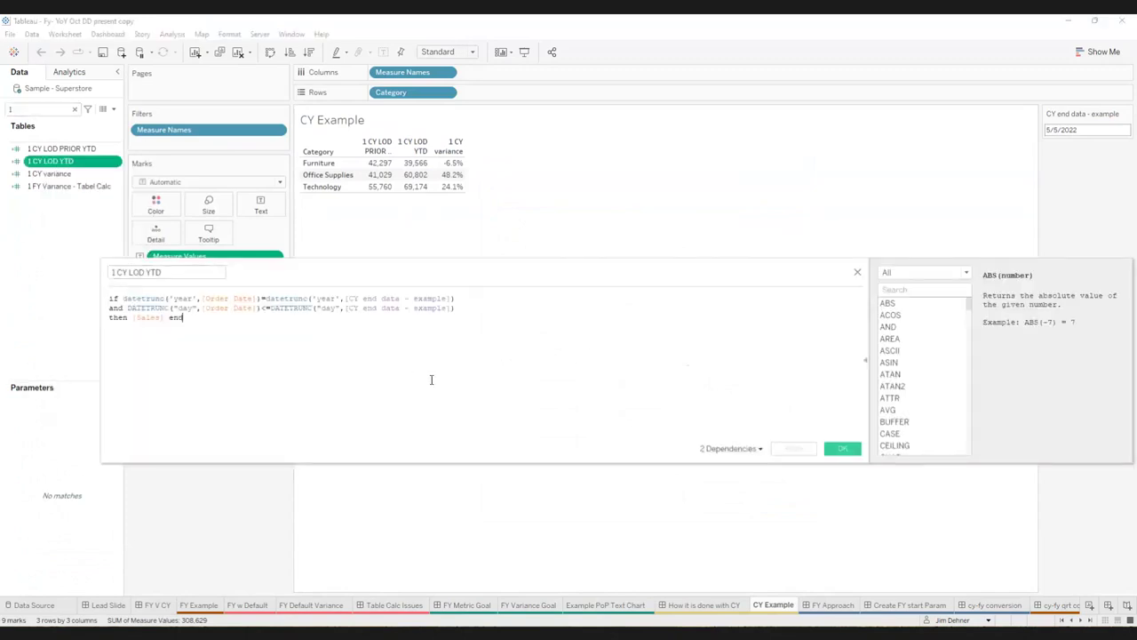
ctrl+scroll(438, 362, up, 3)
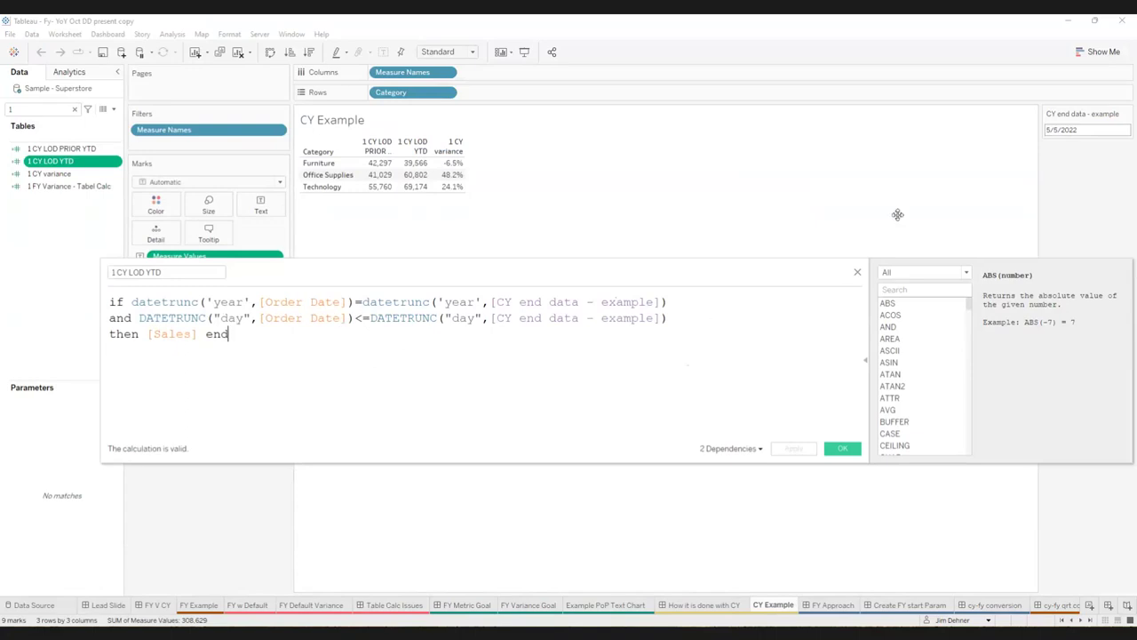
click(858, 274)
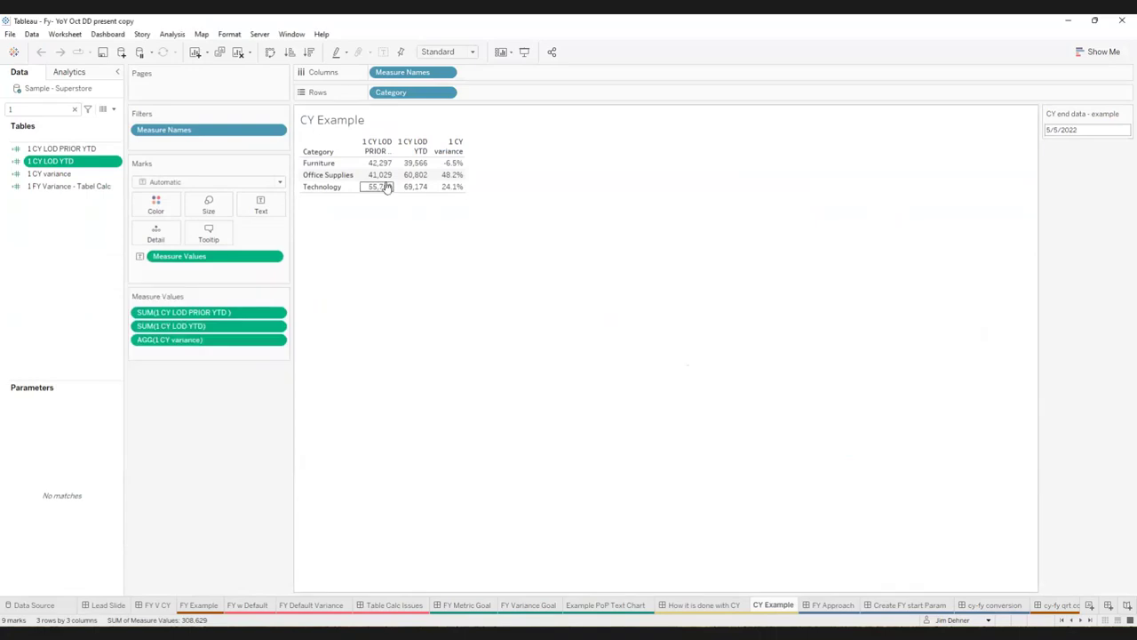
Step: Examine the 1 CY LOD PRIOR YTD formula at an enlarged text size
click(59, 149)
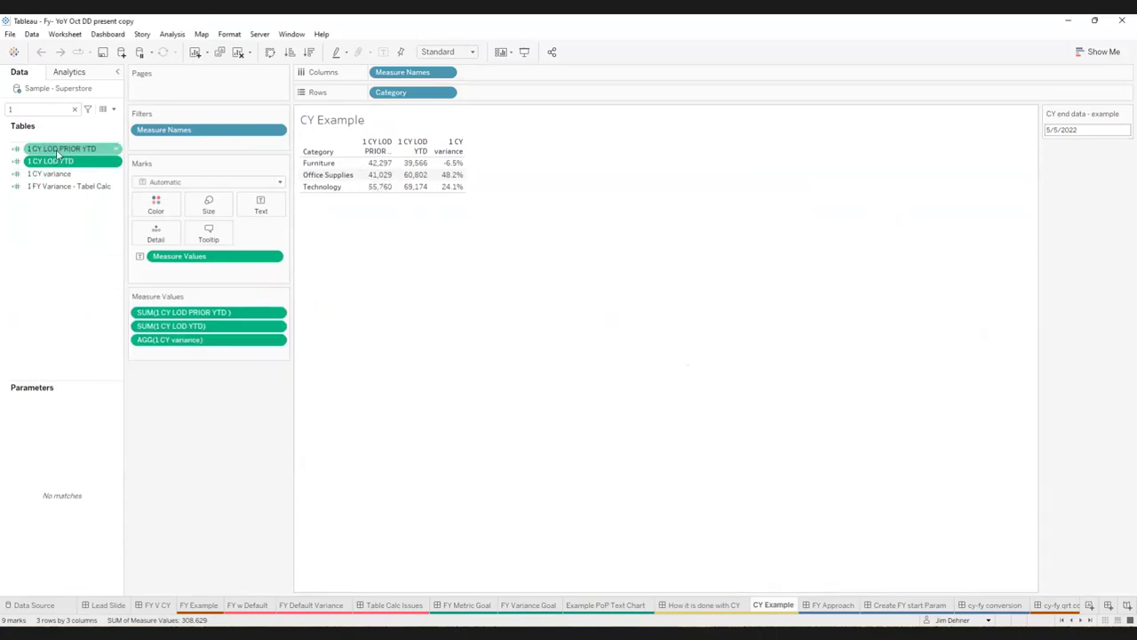
right_click(60, 150)
click(82, 222)
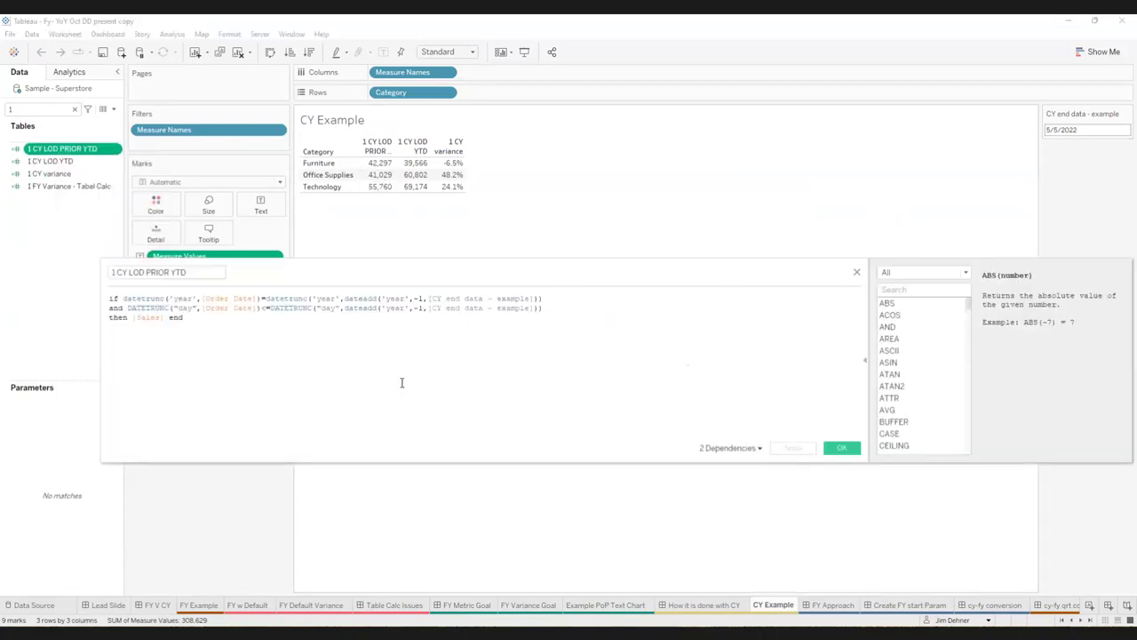
ctrl+scroll(409, 405, up, 3)
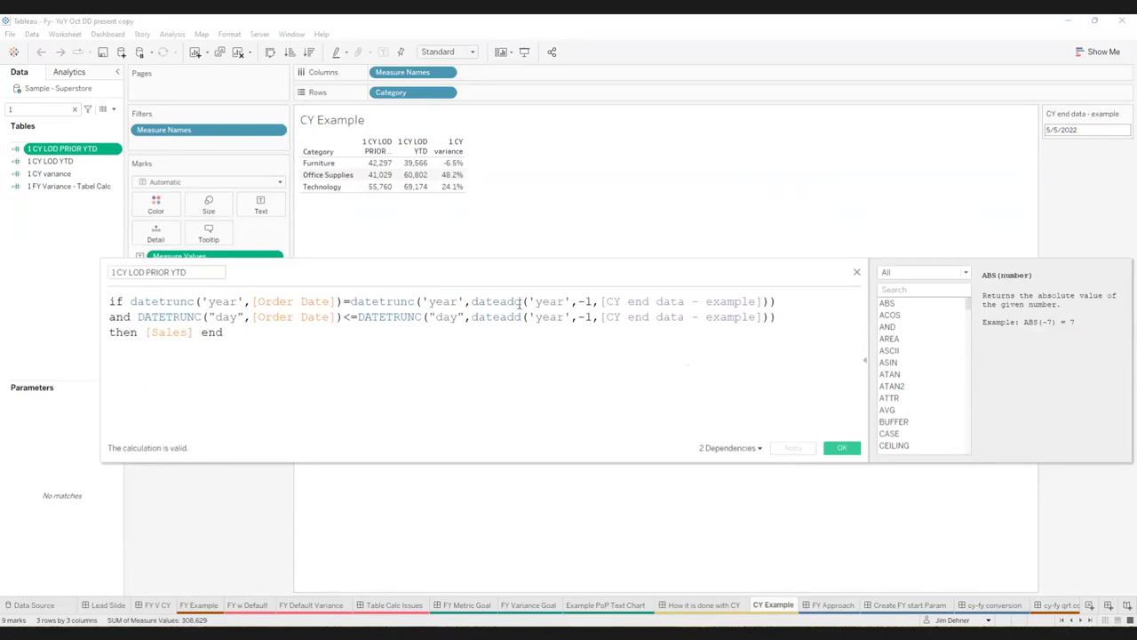
click(856, 271)
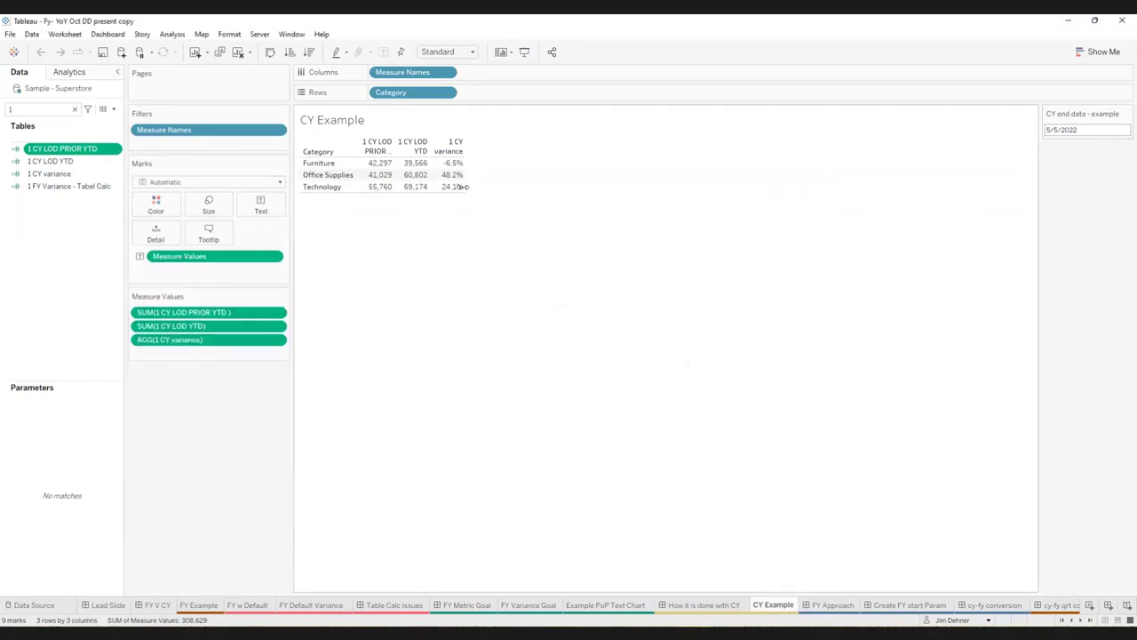
Step: Examine how the 1 CY variance calculation combines the current and prior YTD fields
right_click(59, 175)
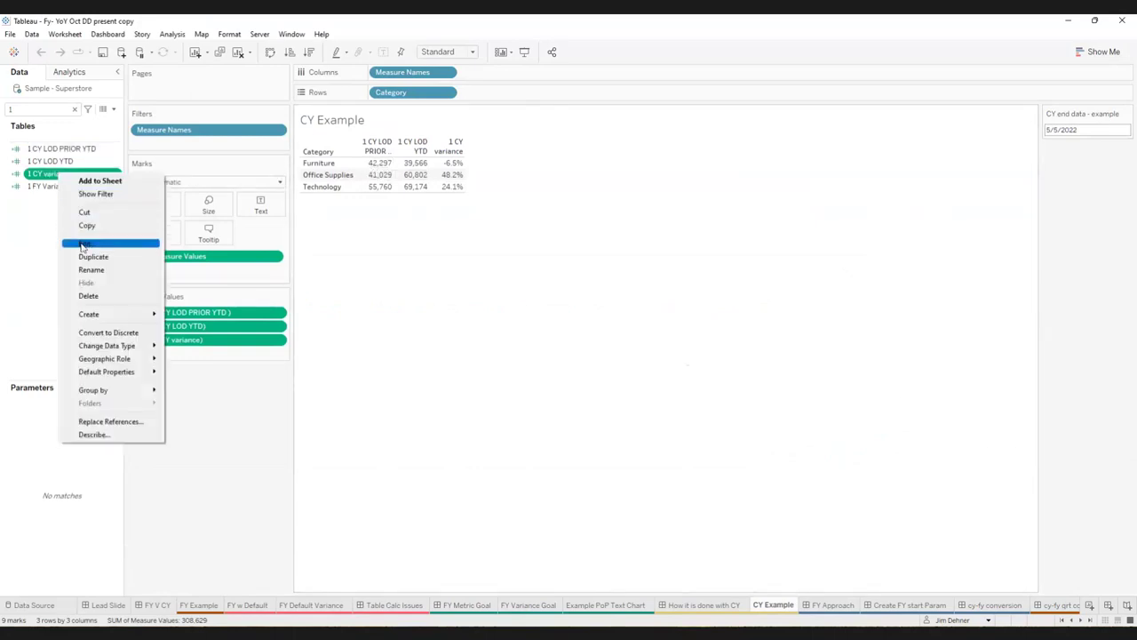
click(83, 244)
scroll(391, 382, up, 3)
scroll(390, 380, up, 1)
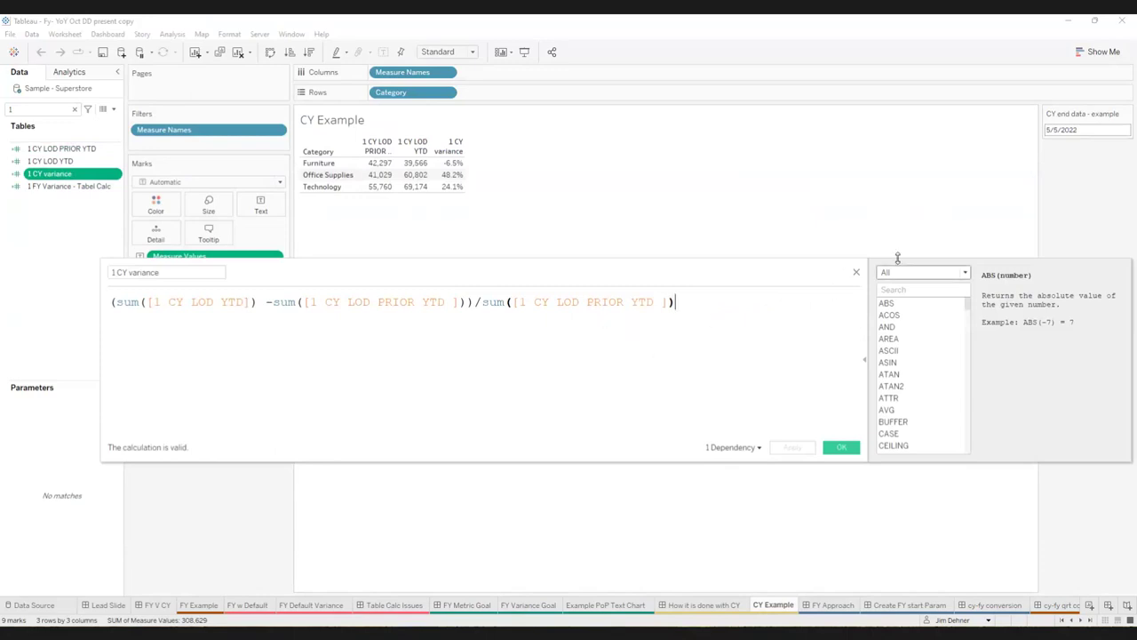
click(857, 272)
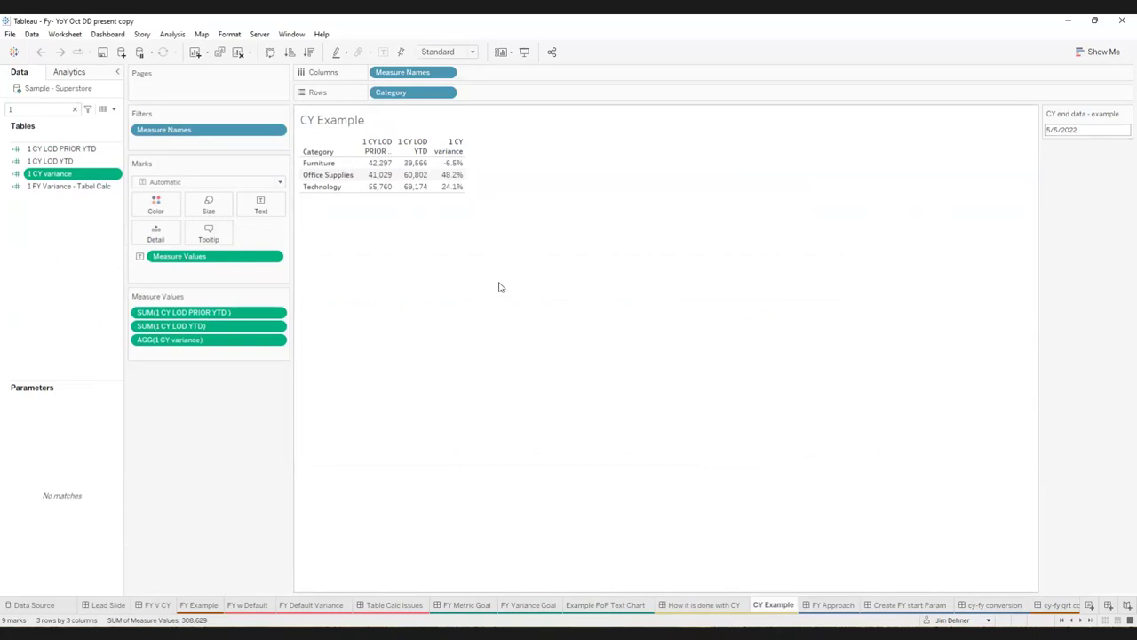
Step: Reopen the 1 CY LOD PRIOR YTD formula to review its date logic, leaving it unedited
right_click(71, 149)
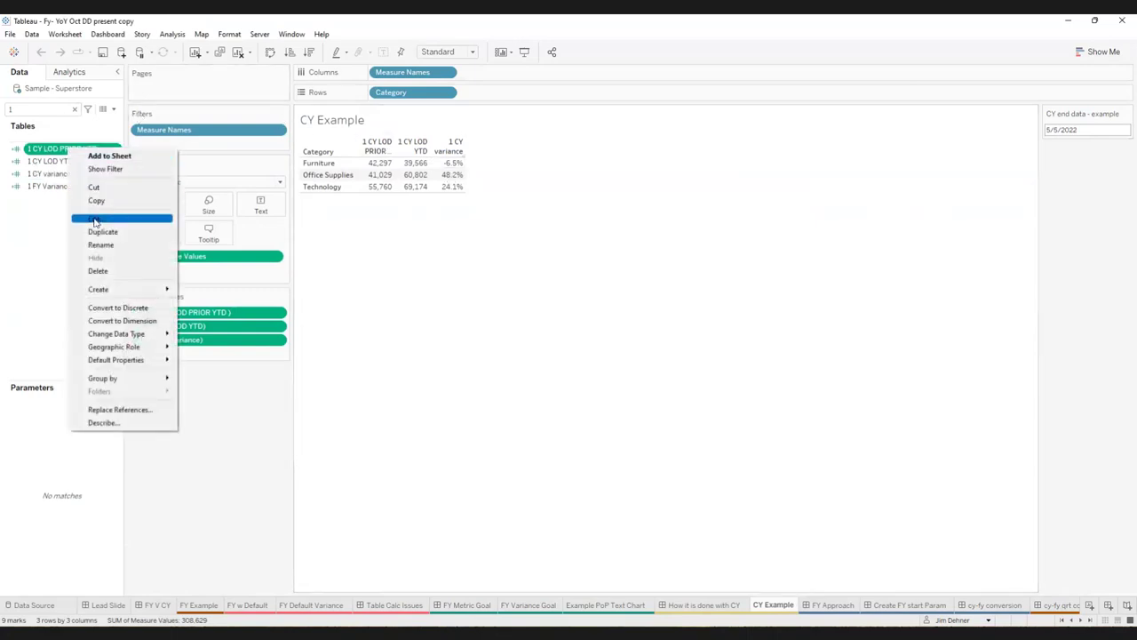
click(95, 218)
scroll(405, 338, up, 2)
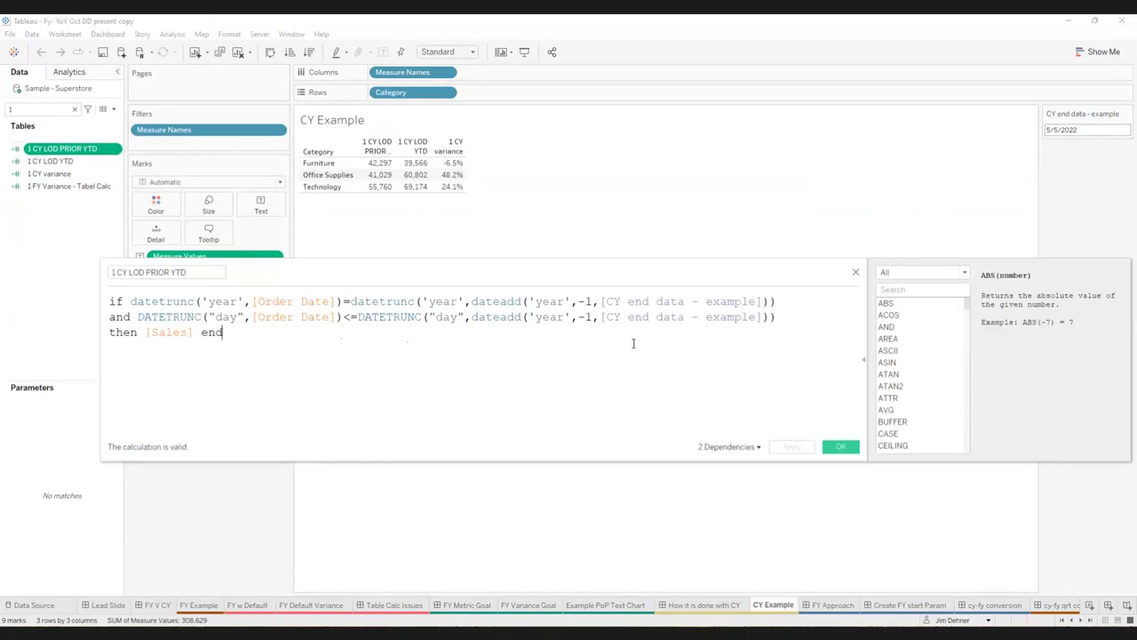
click(856, 274)
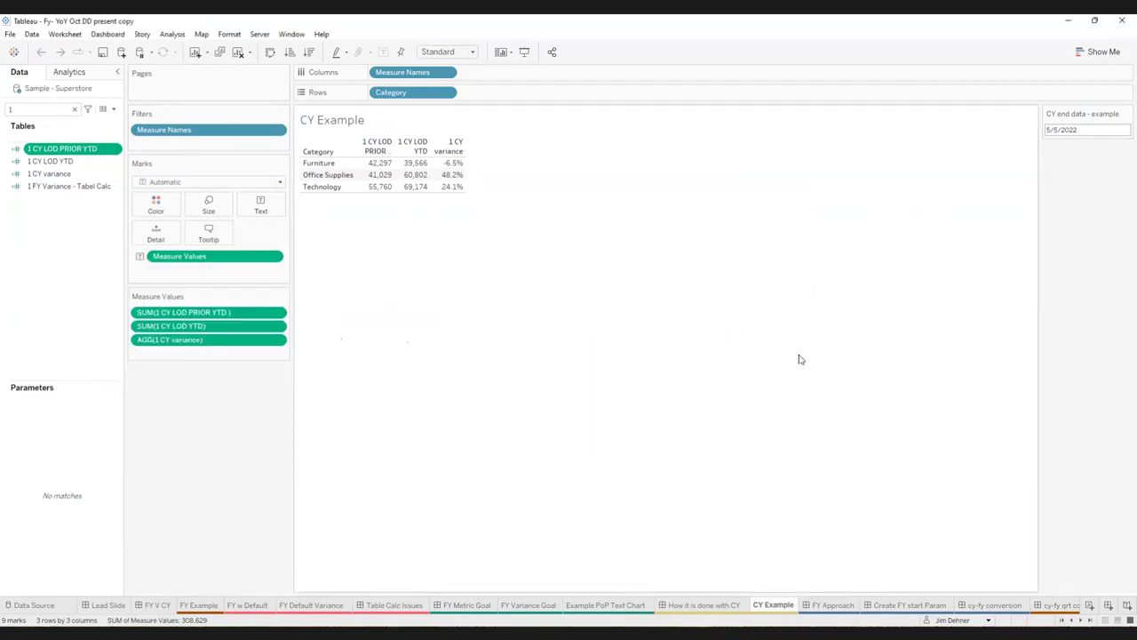
Step: Review the FY Approach, Create FY start Param and cy-fy conversion dashboards, finishing on the Order date as FY sheet
click(832, 605)
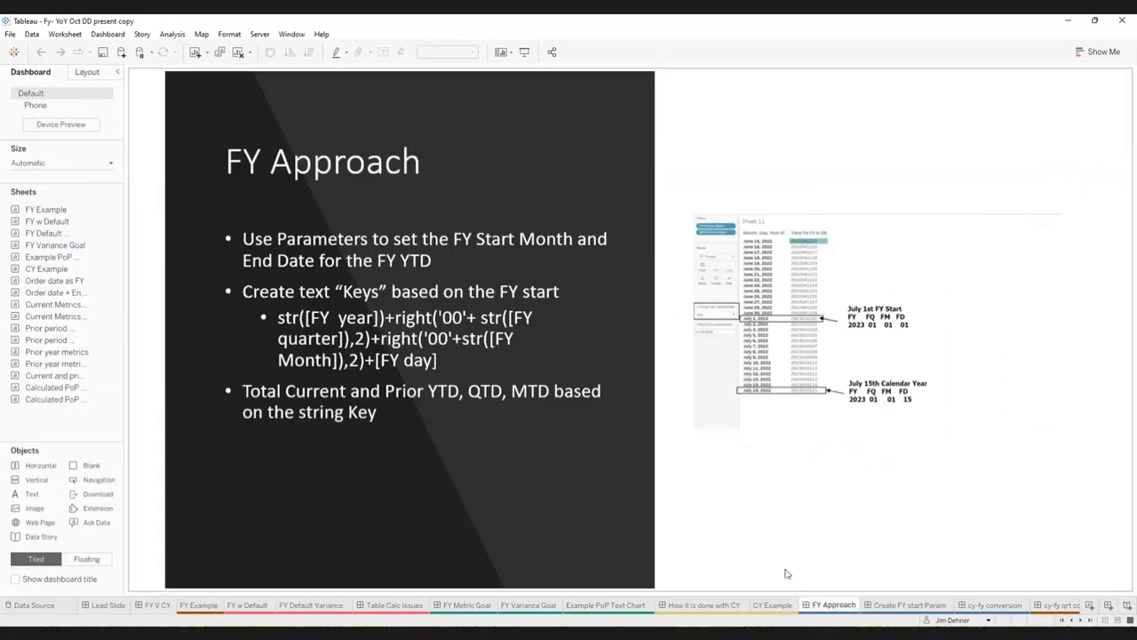
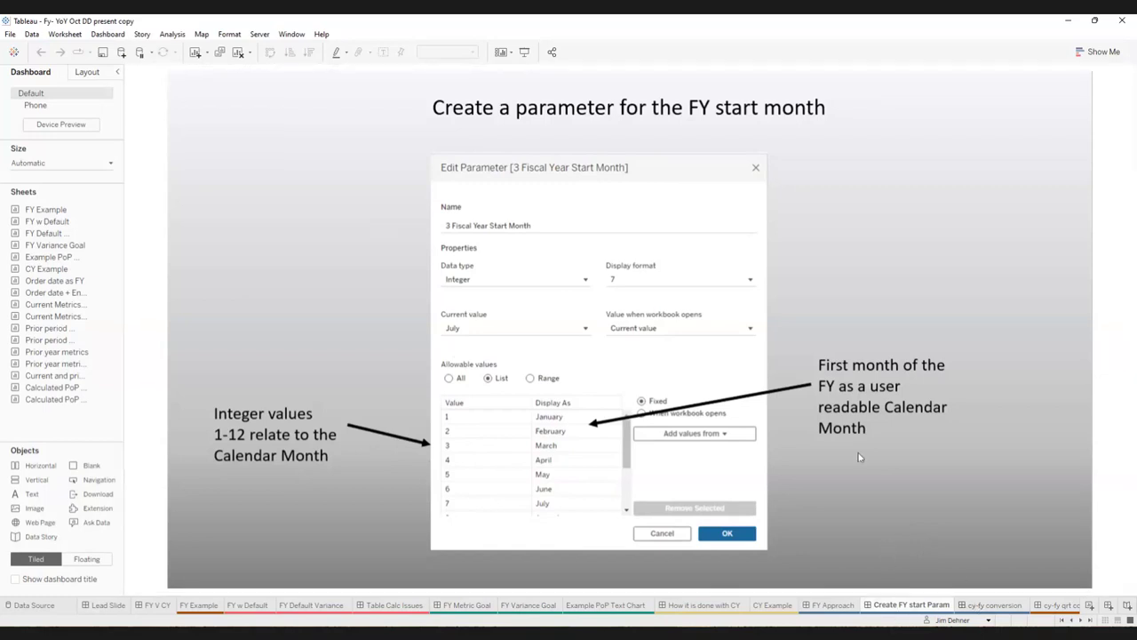
click(990, 607)
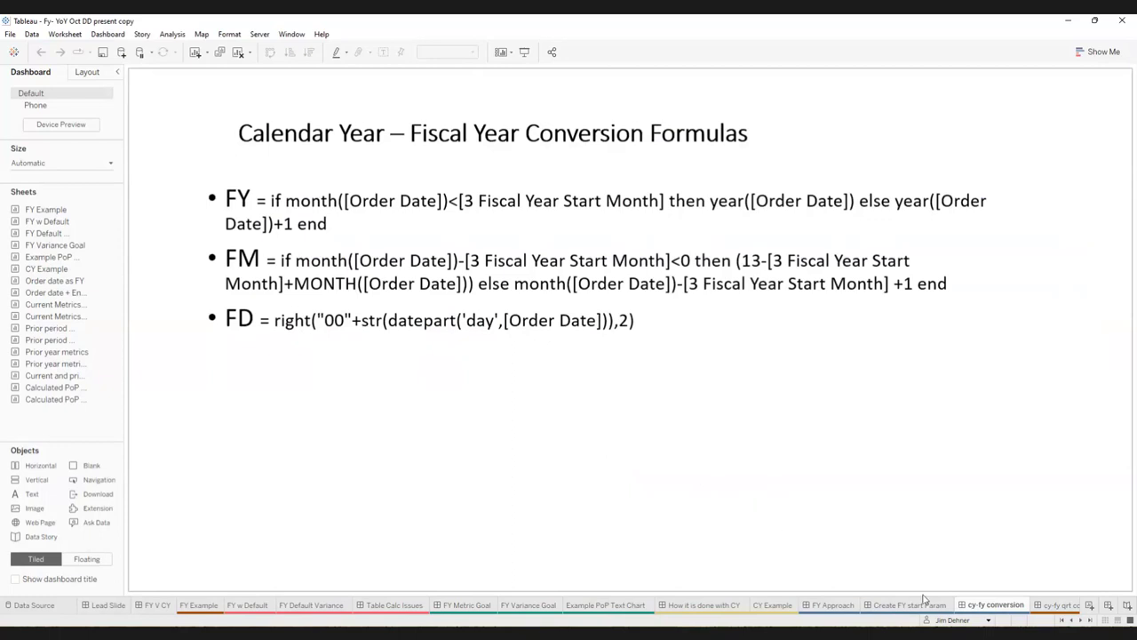
click(1082, 619)
click(1082, 619)
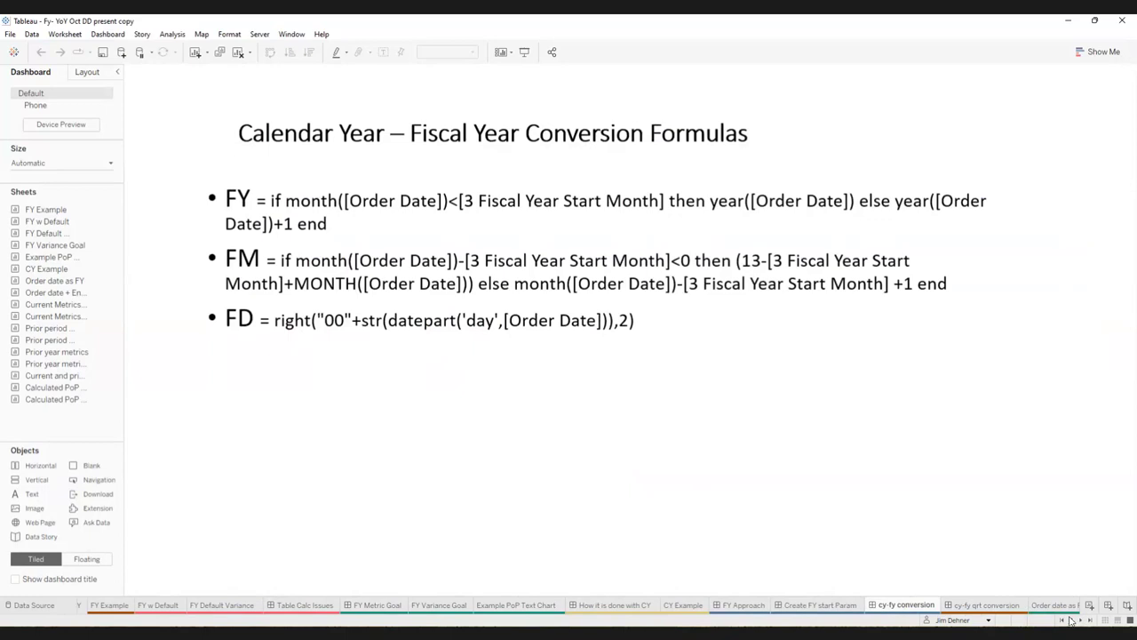
click(1059, 606)
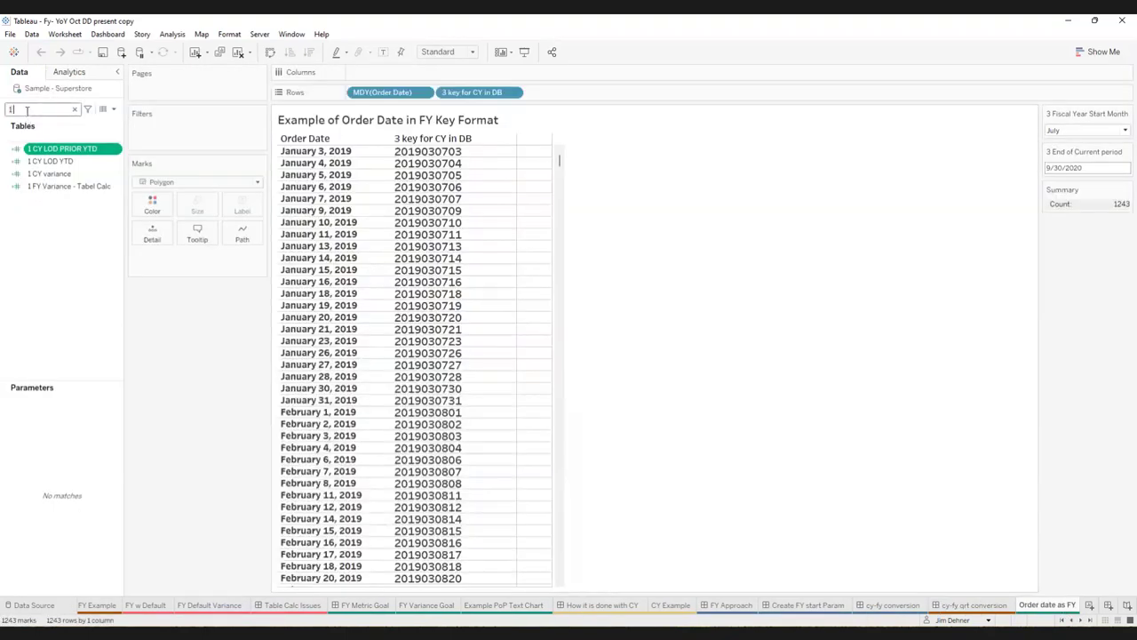
Step: Search the data fields for "fy" and look through the fiscal-year day, month and quarter fields
key(BackSpace)
text(fy)
click(48, 289)
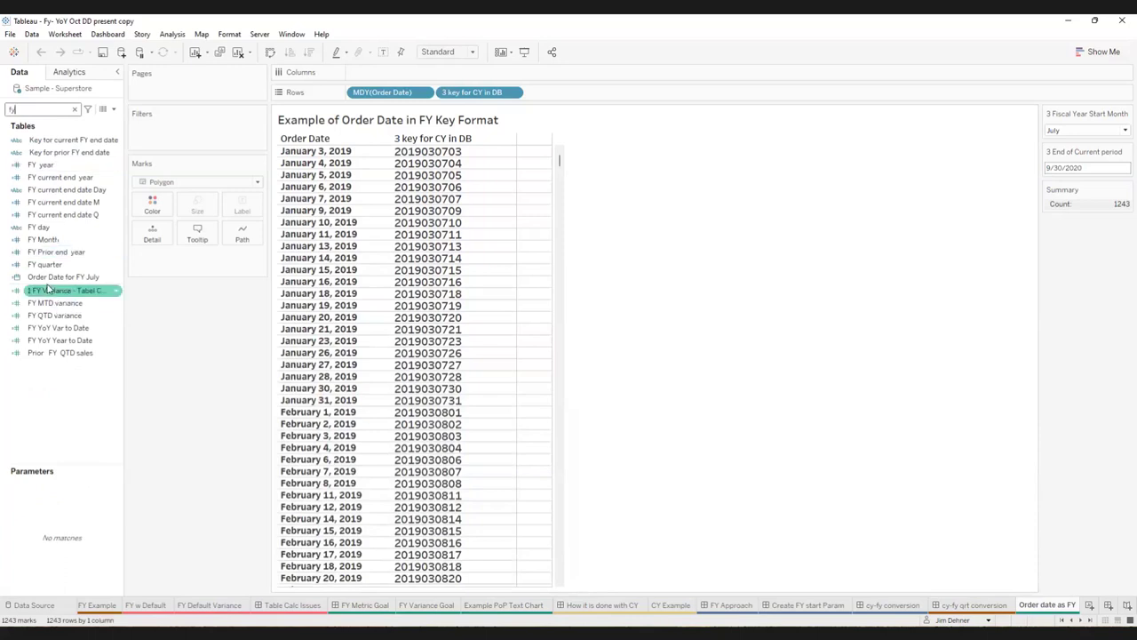
click(53, 240)
click(60, 228)
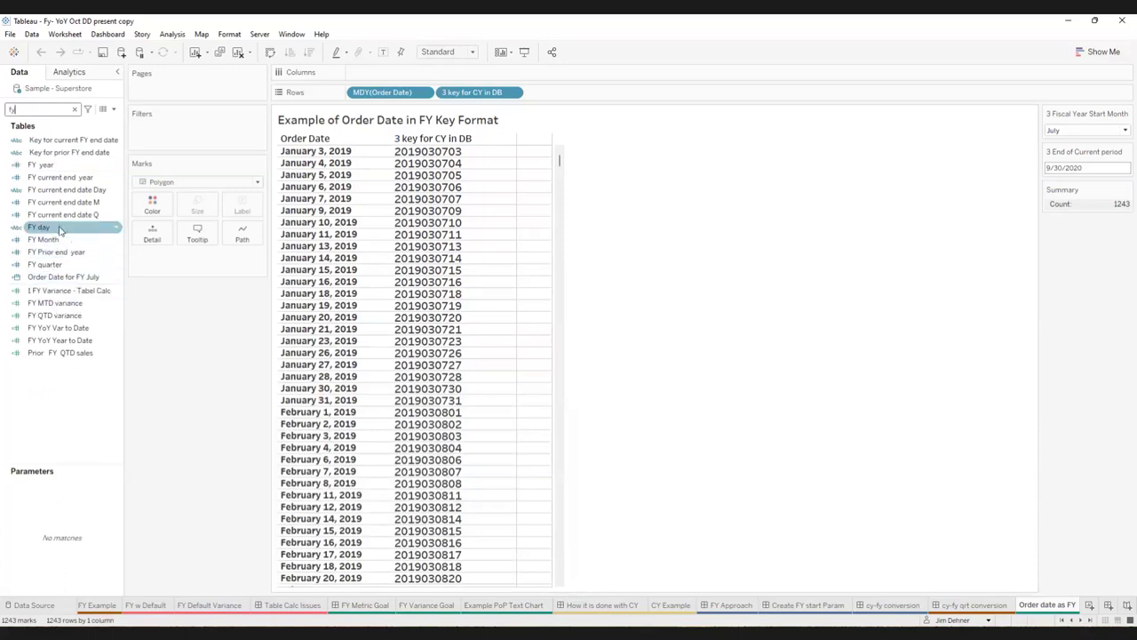
click(75, 216)
click(70, 263)
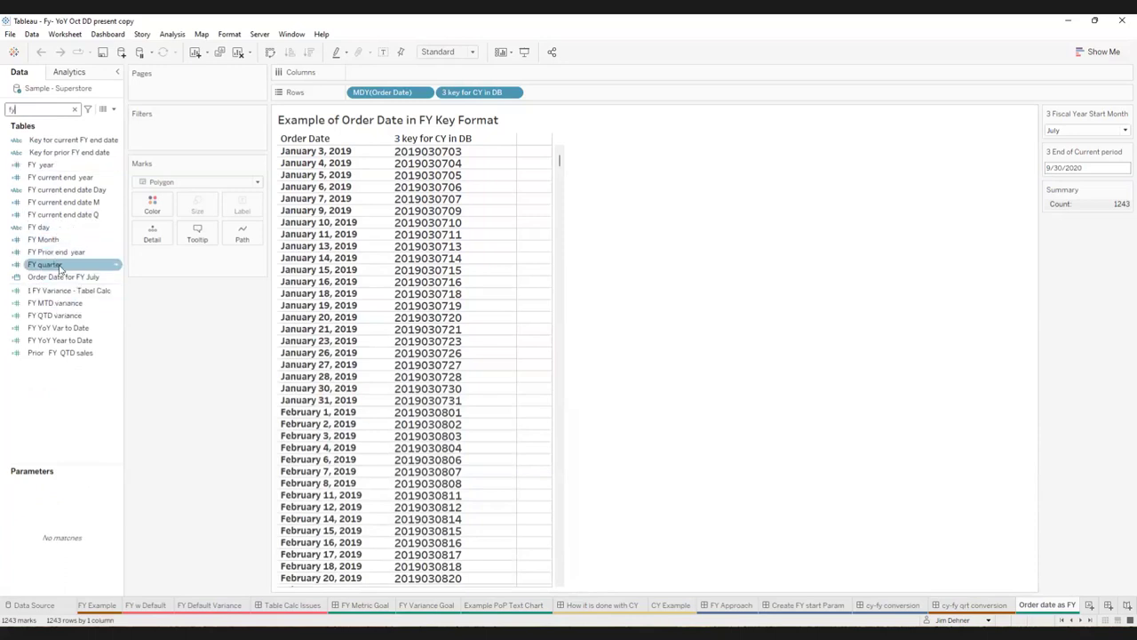
Step: Examine the FY quarter formula, arranging its calculation editor so the full logic and the order date table are readable
right_click(76, 265)
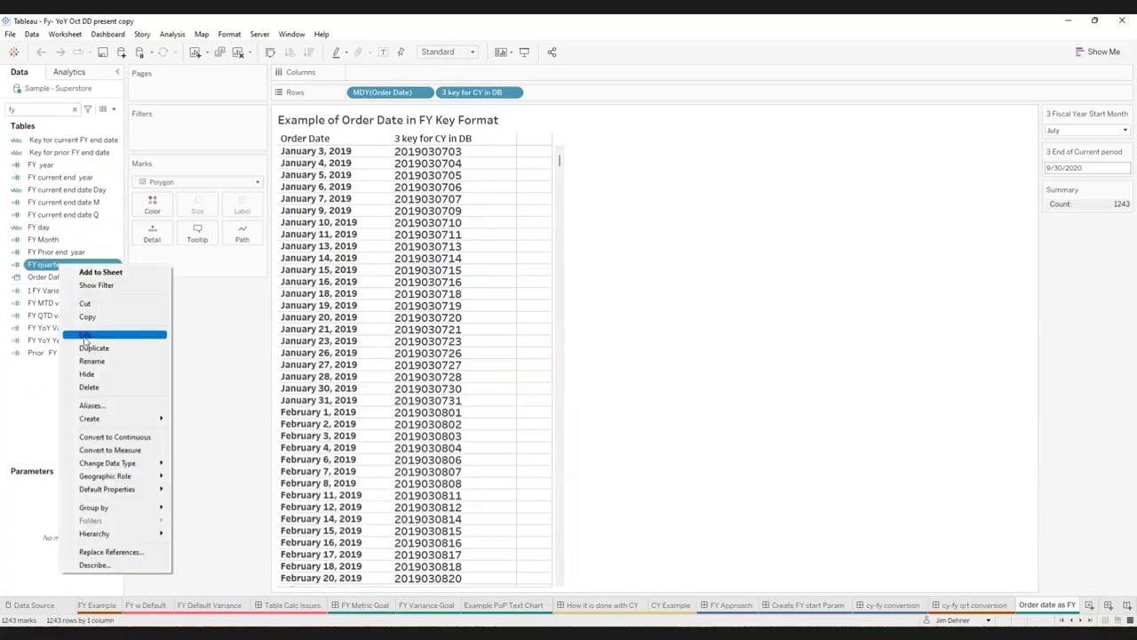
click(86, 336)
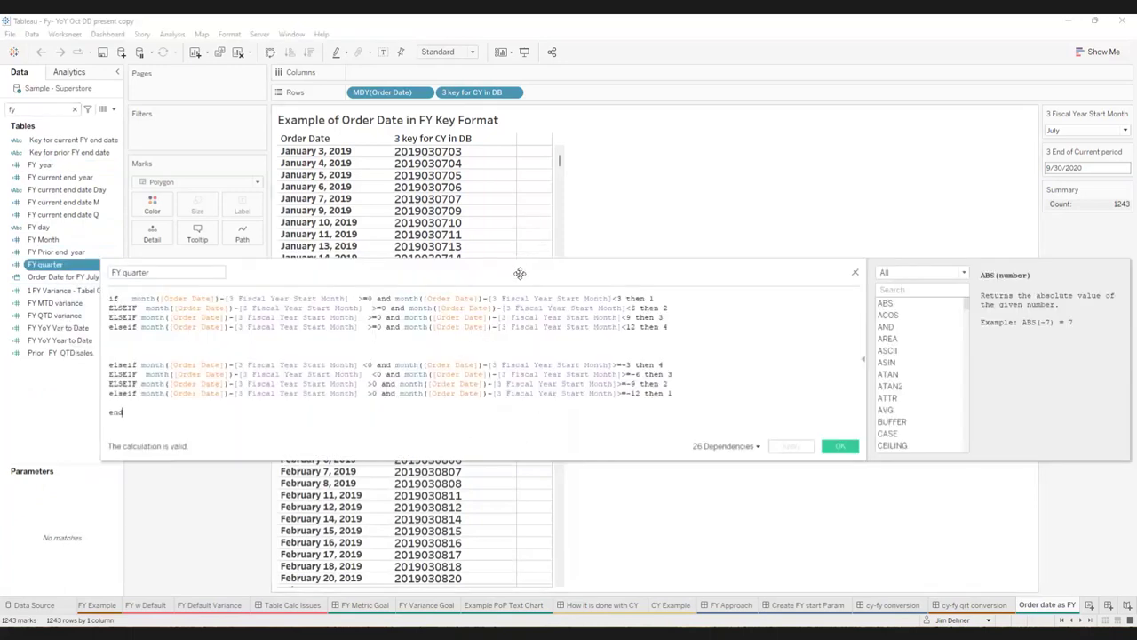
drag(548, 274, 632, 259)
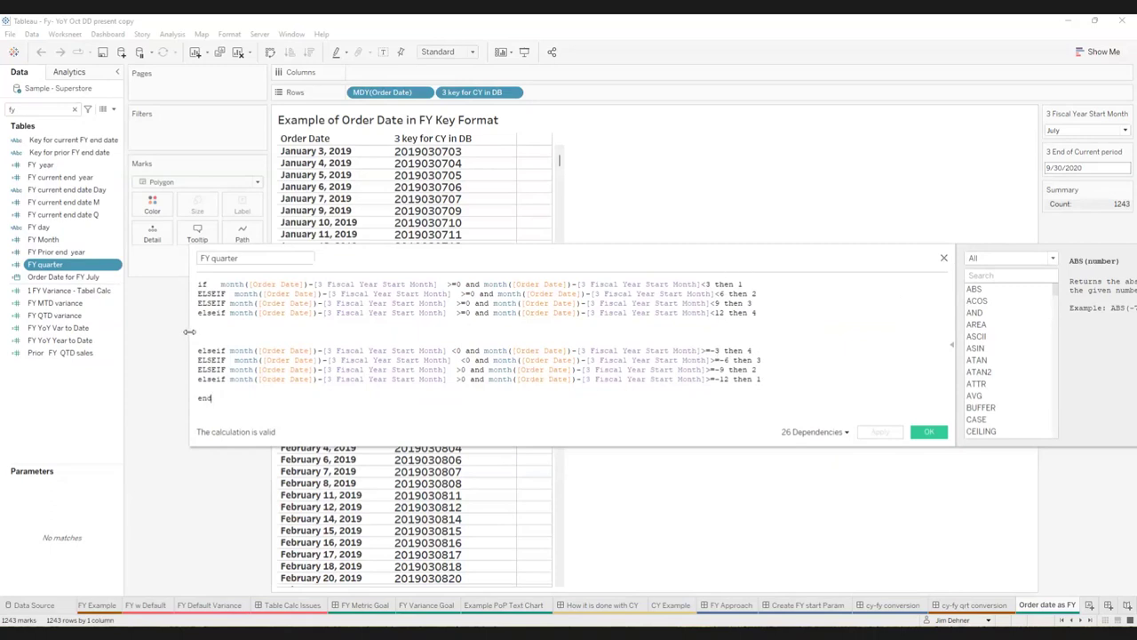
drag(189, 331, 336, 331)
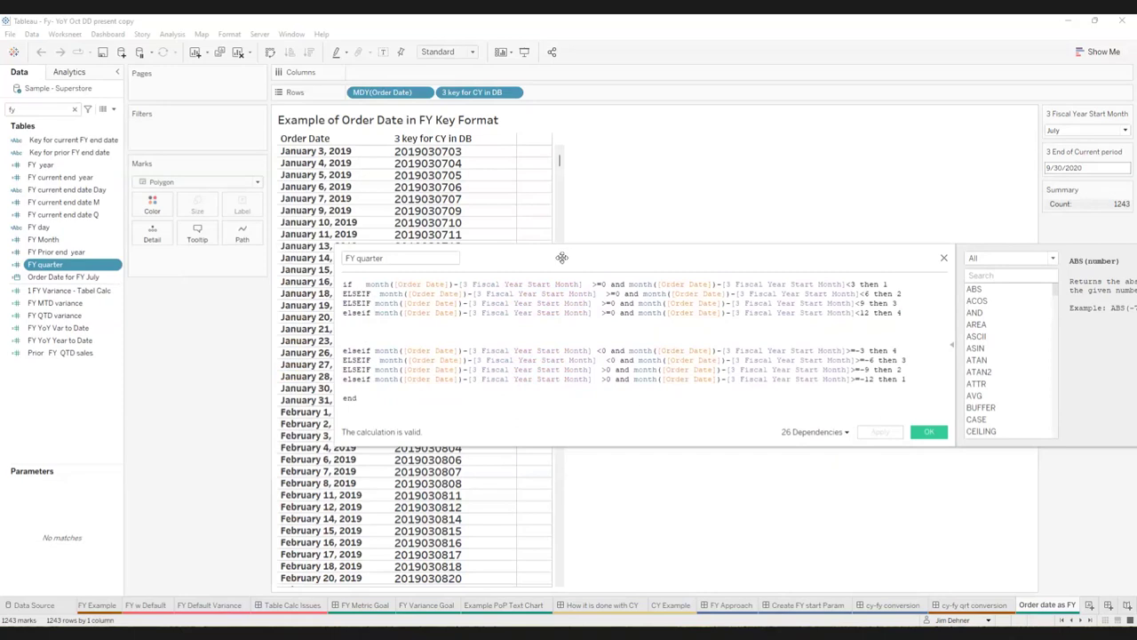
drag(562, 258, 472, 316)
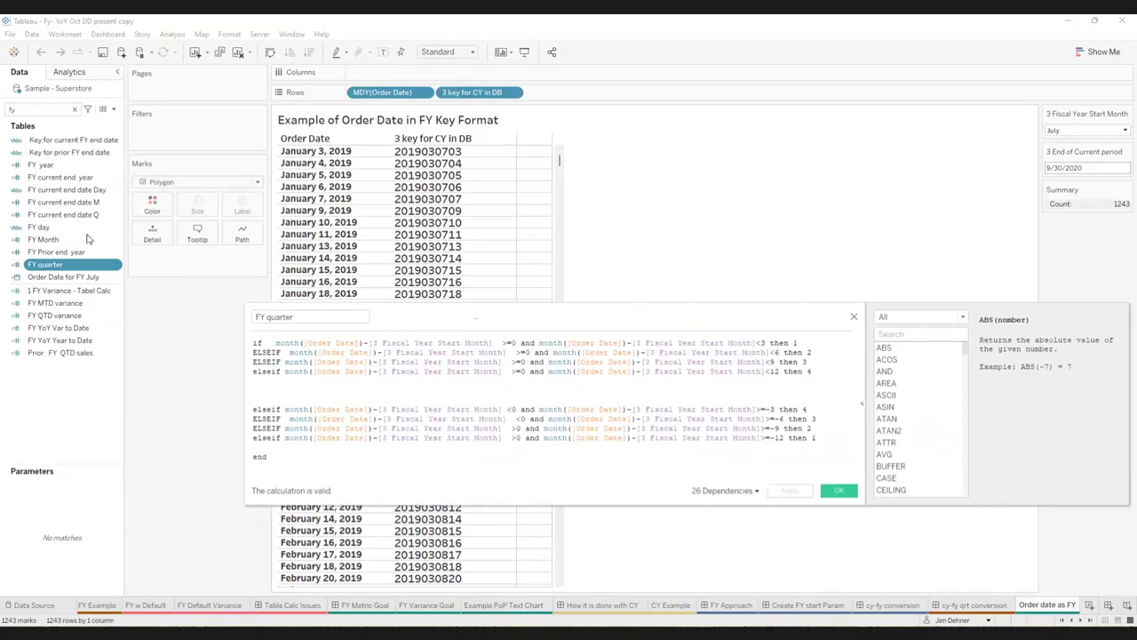
Step: Search the data fields for "ke" and review the 3 key for CY in DB formula beside its values, leaving it unedited
click(45, 110)
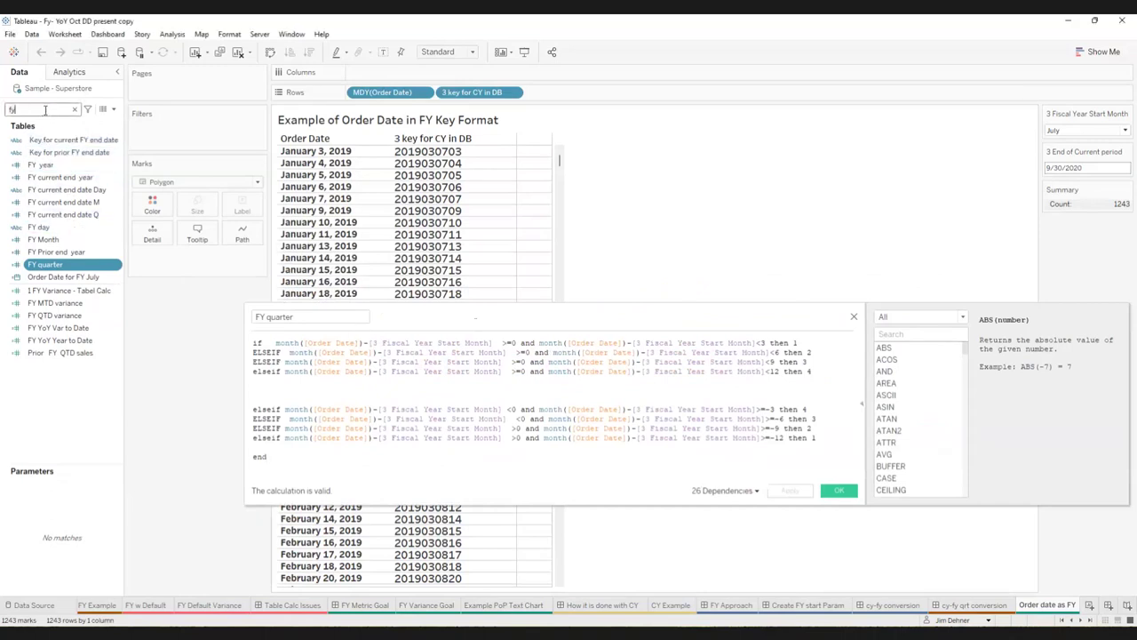
key(BackSpace)
key(BackSpace)
text(keu)
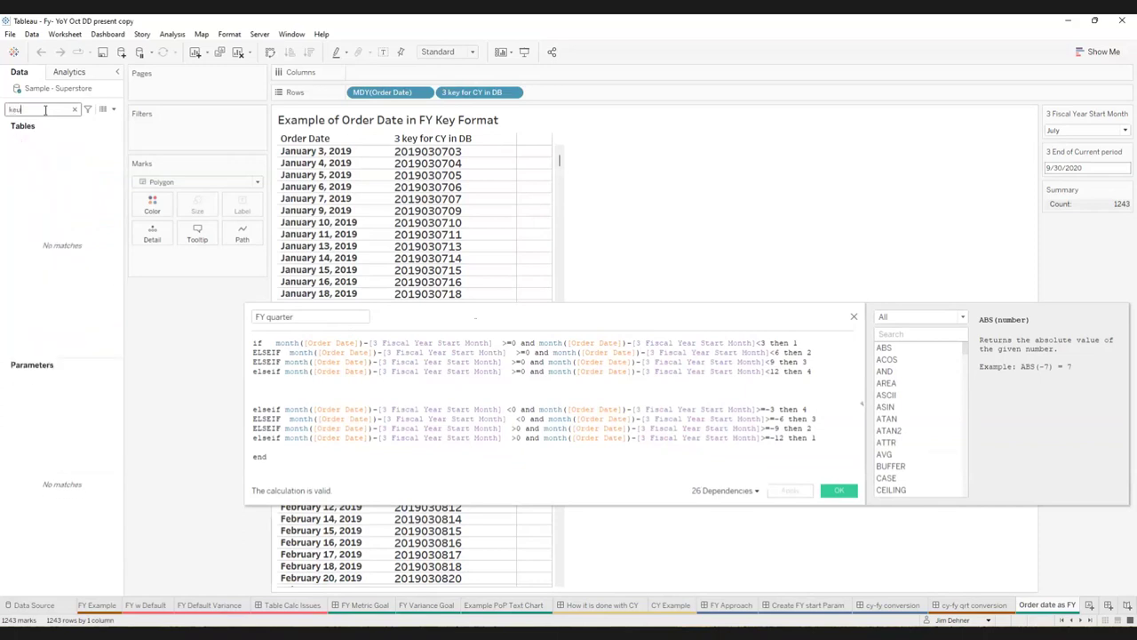
key(BackSpace)
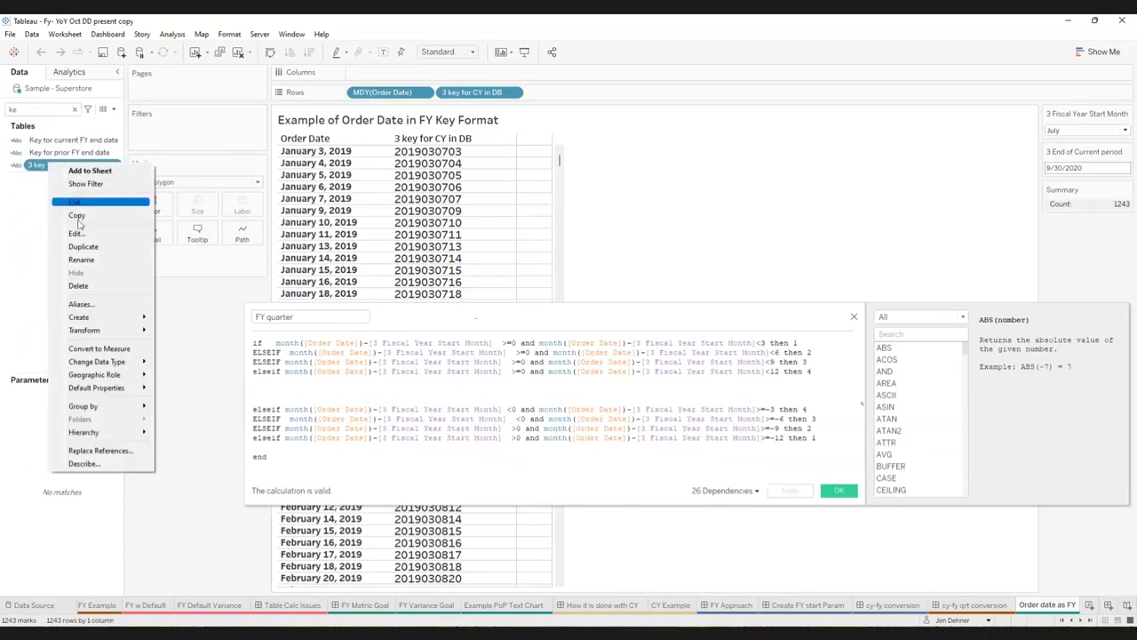
click(77, 234)
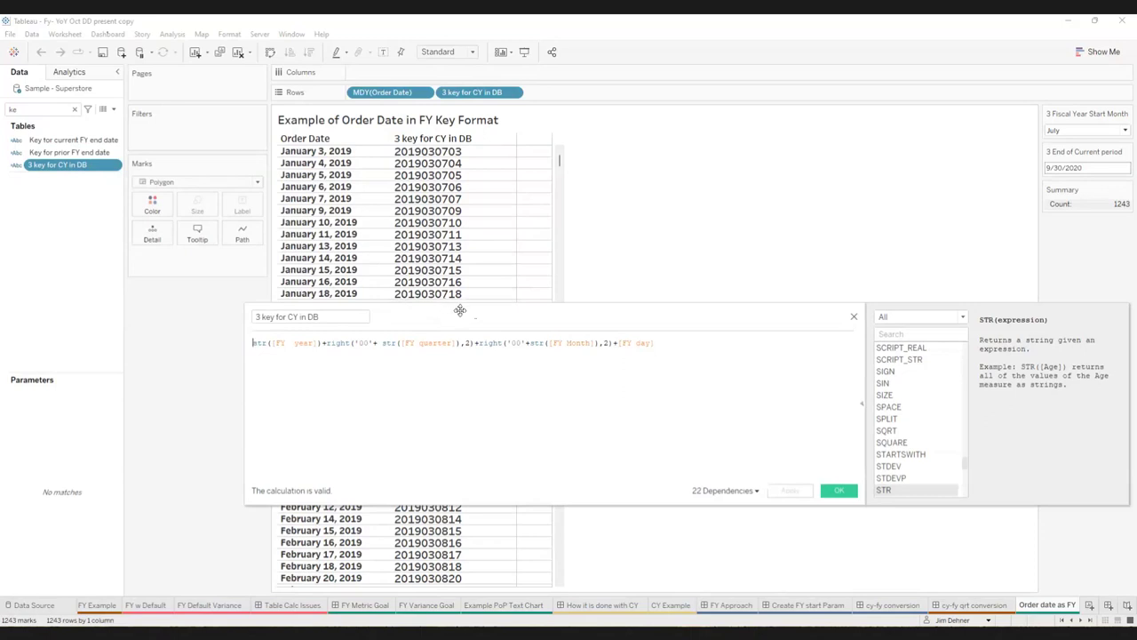
drag(456, 315, 459, 439)
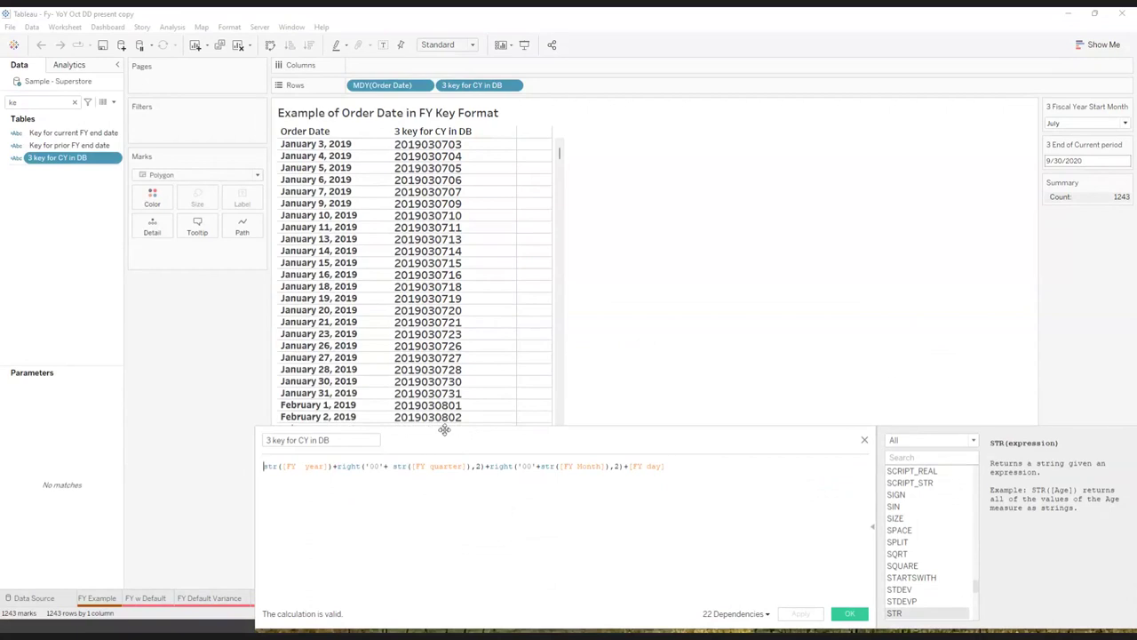
click(865, 442)
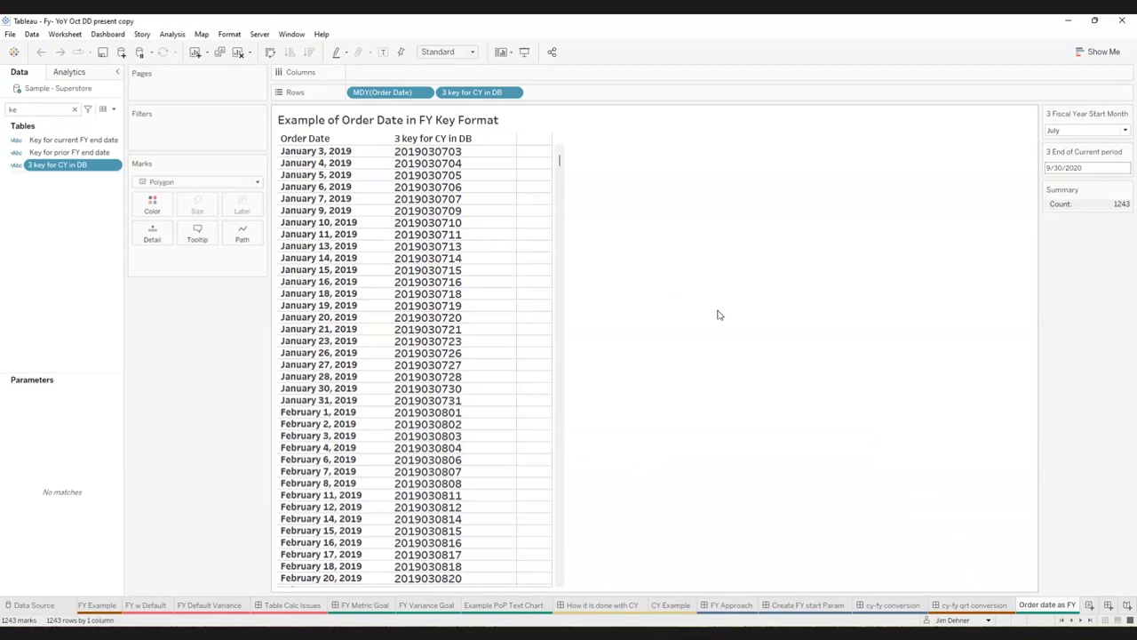
Step: Review the Create end date param dashboard for the settings of the 3 End of Current period parameter
click(1081, 619)
click(1081, 620)
click(1081, 619)
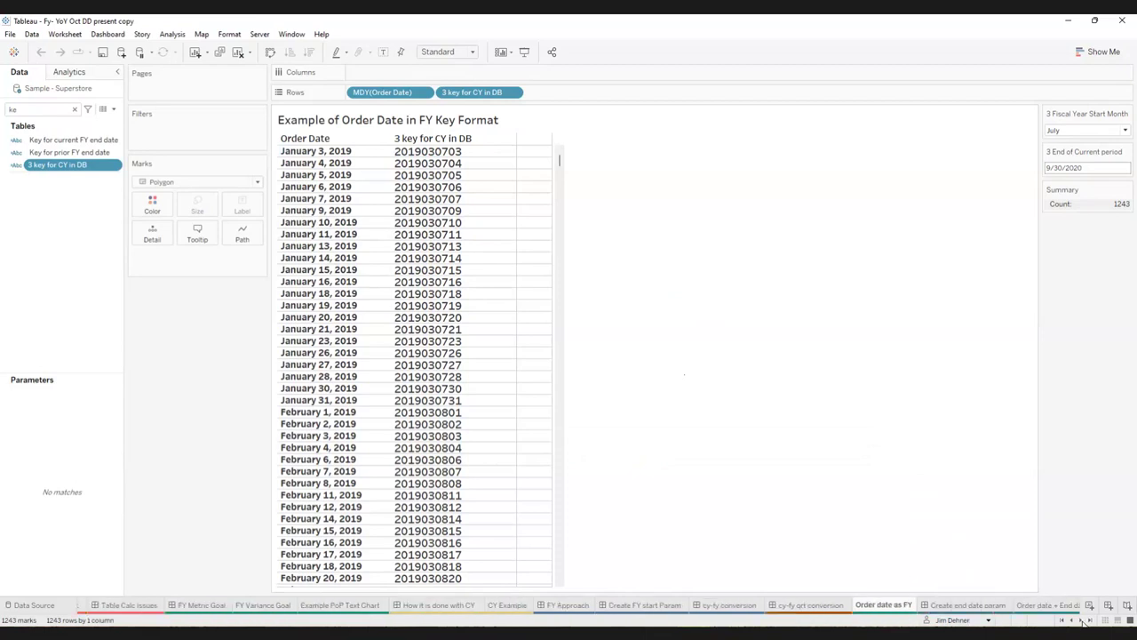
click(963, 607)
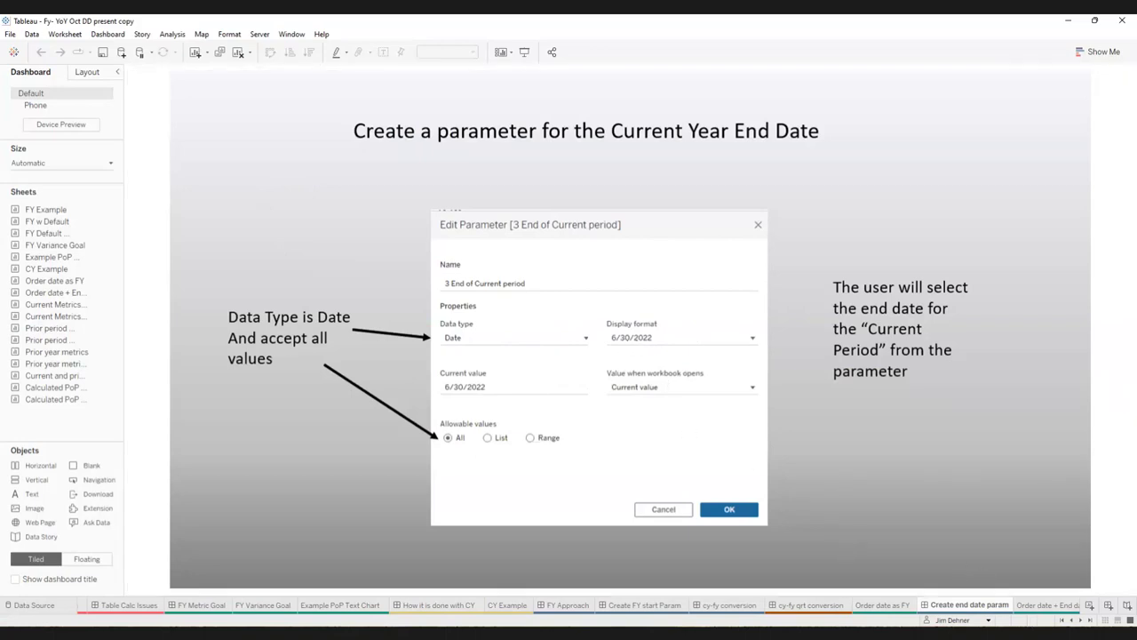
Step: Show the Order date + End date Key sheet to compare the order date keys with the current end date key
click(1080, 620)
click(1080, 621)
click(1080, 620)
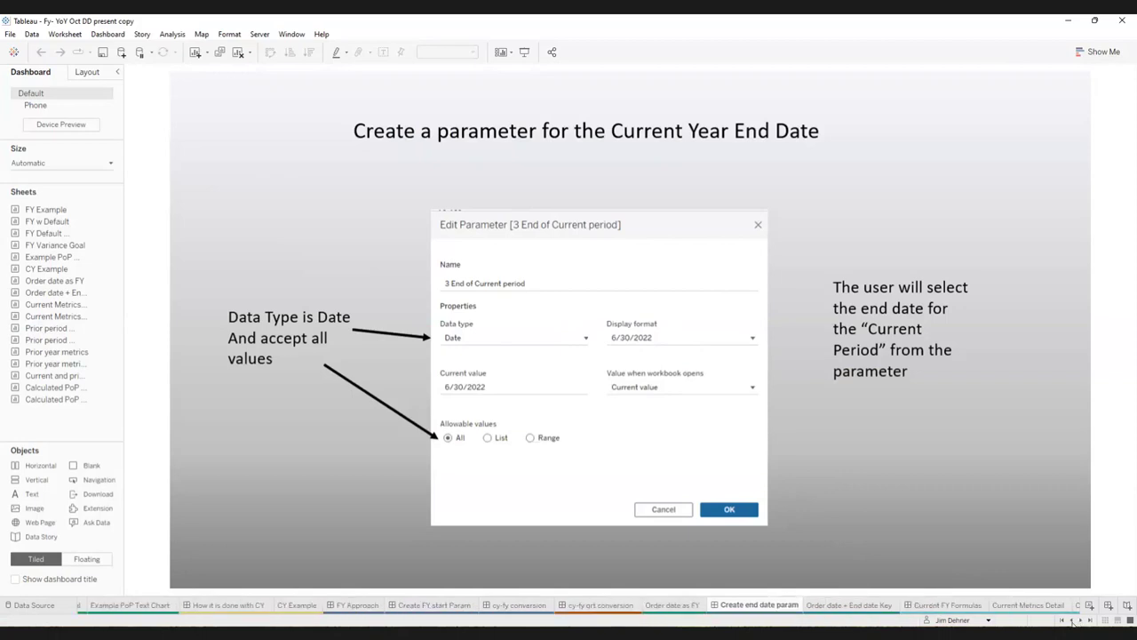
click(851, 605)
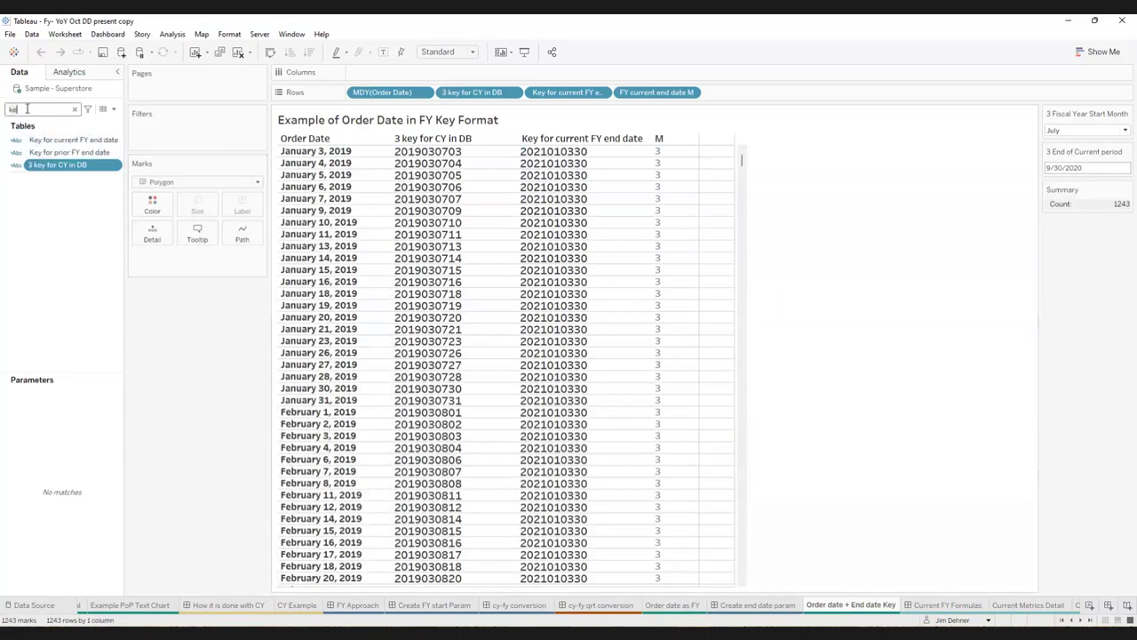
Step: Search the fields for "fy" and examine the entire Key for current FY end date formula in a widened editor
key(BackSpace)
text(f)
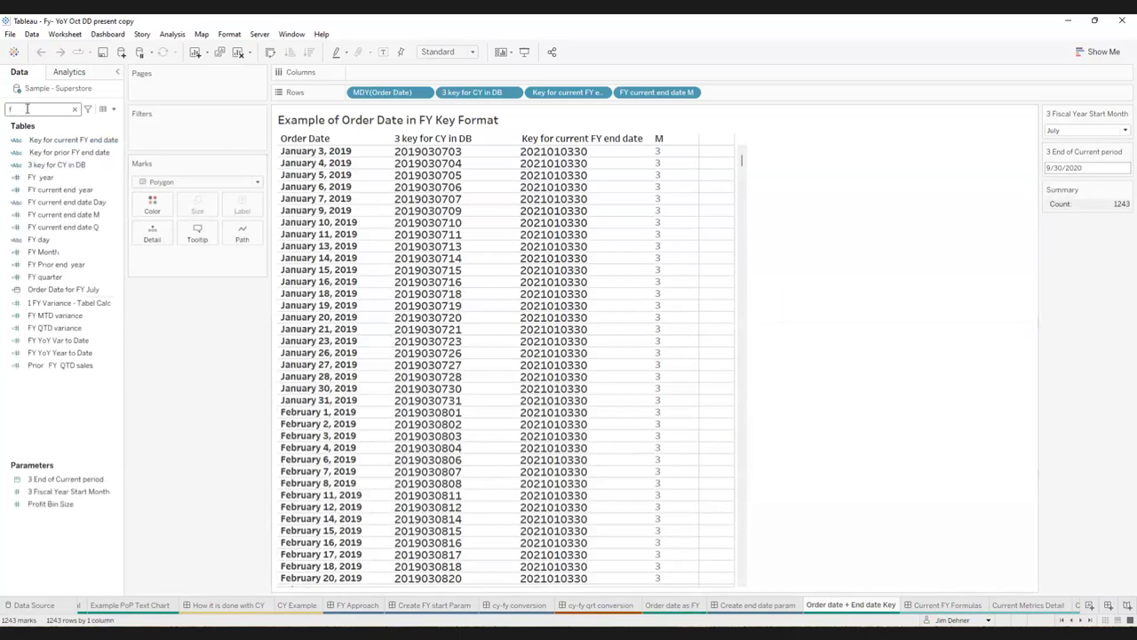
text(y)
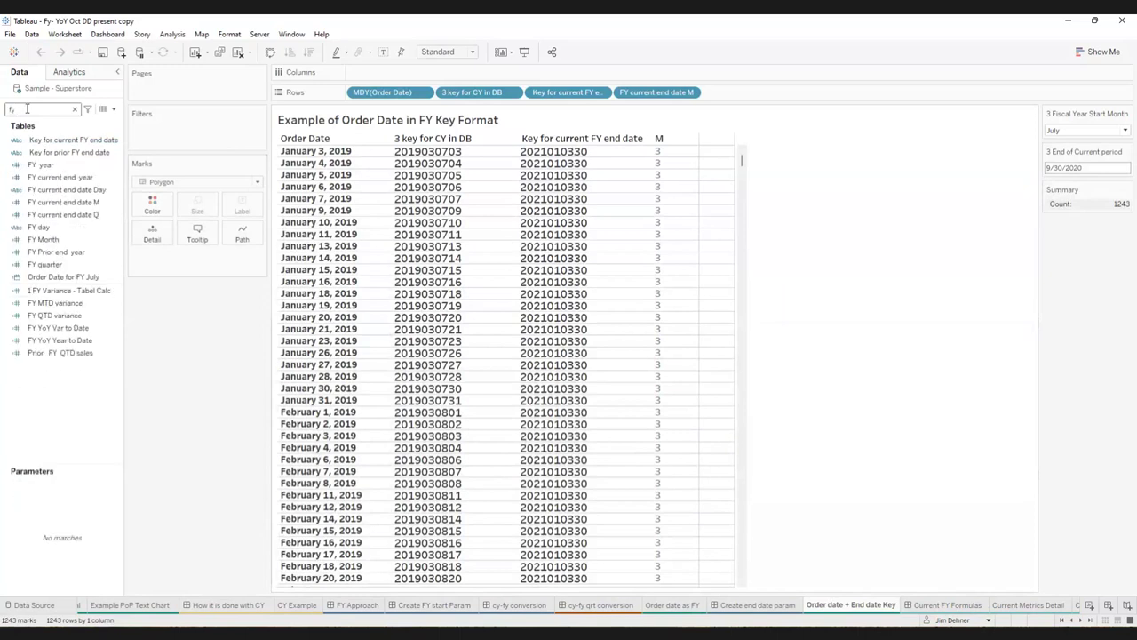
click(77, 142)
right_click(76, 145)
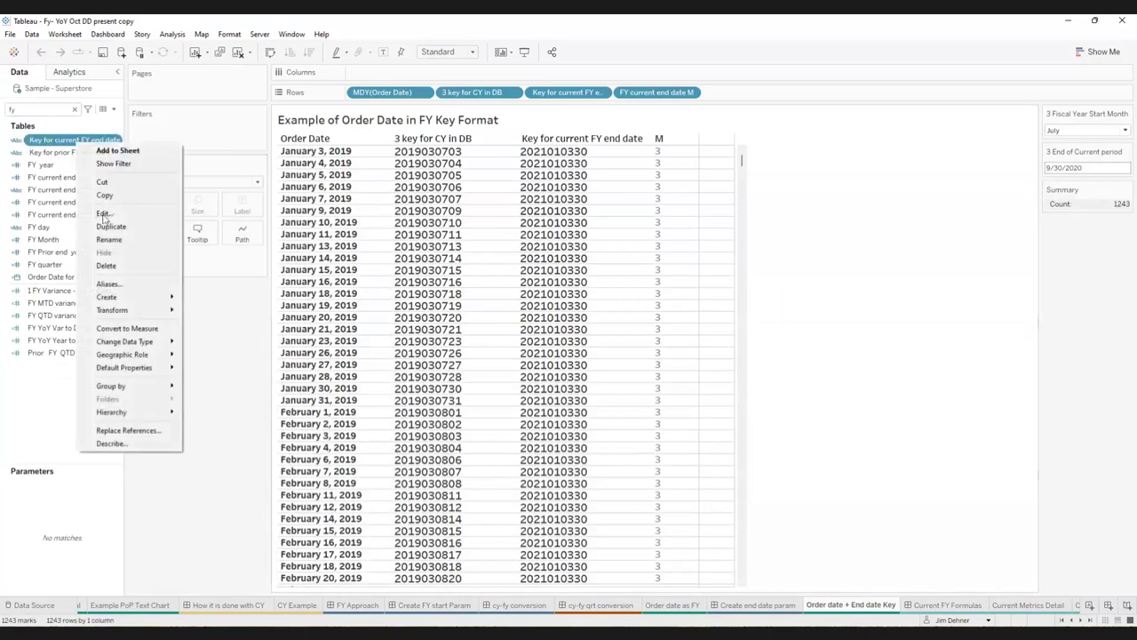
click(104, 217)
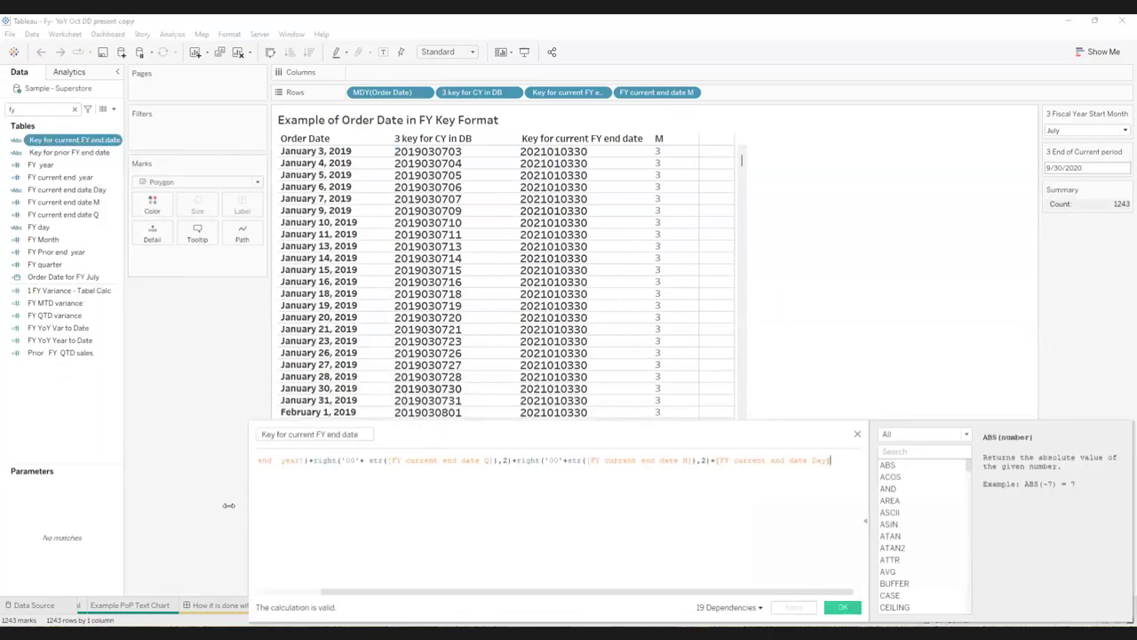
drag(229, 505, 73, 484)
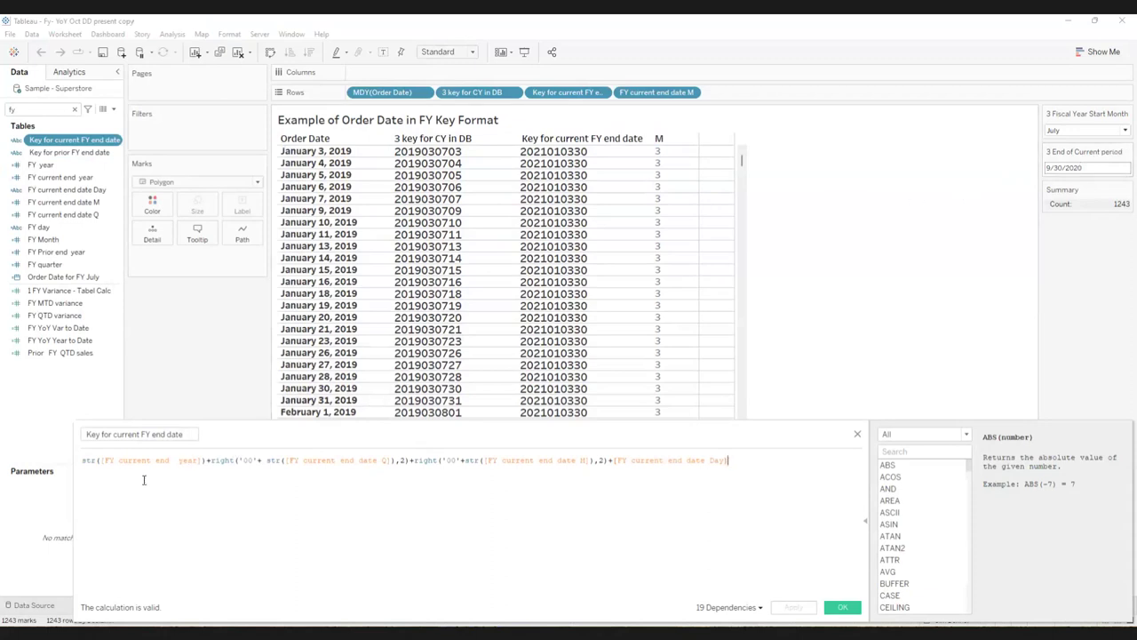
Step: Examine the FY current end date M and FY current end date Q formulas for how they use the two parameters
right_click(71, 206)
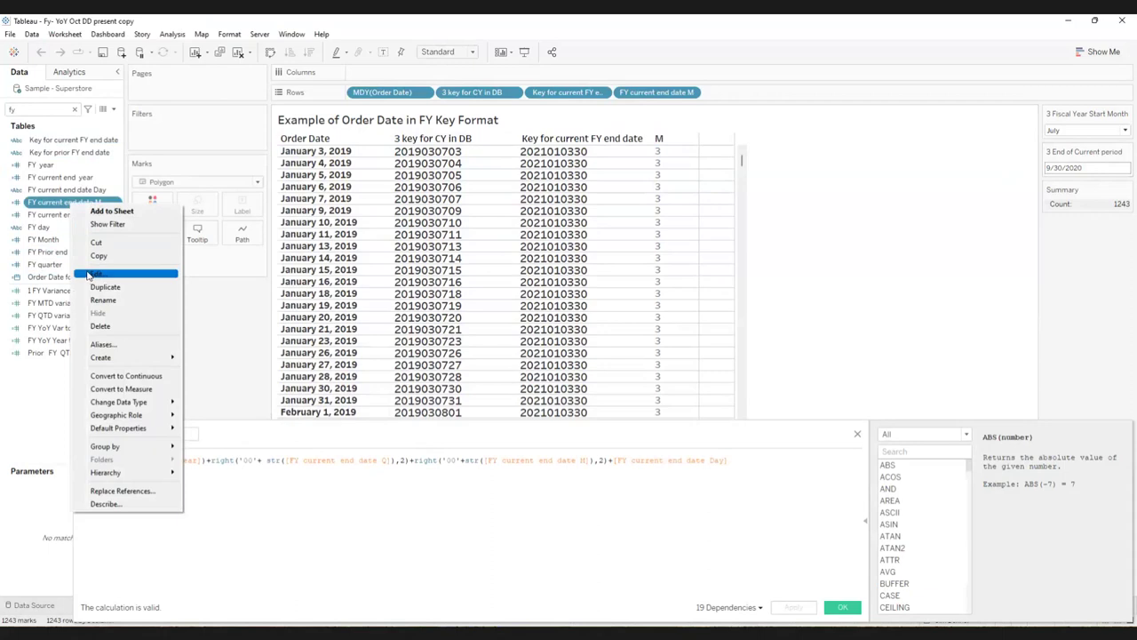
click(94, 274)
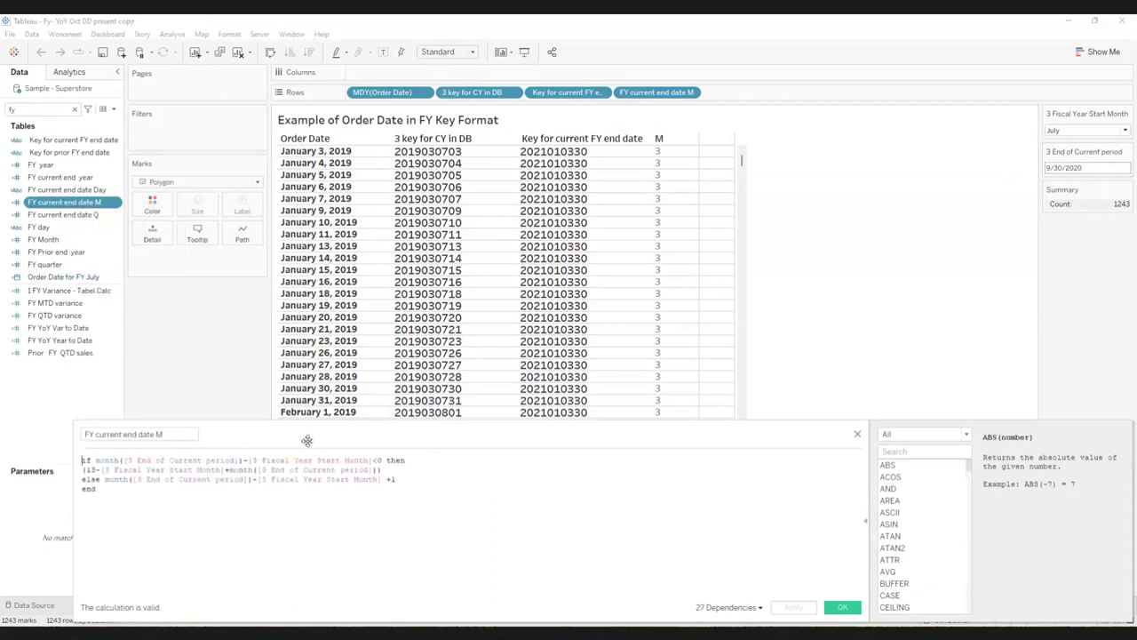
drag(302, 437, 341, 280)
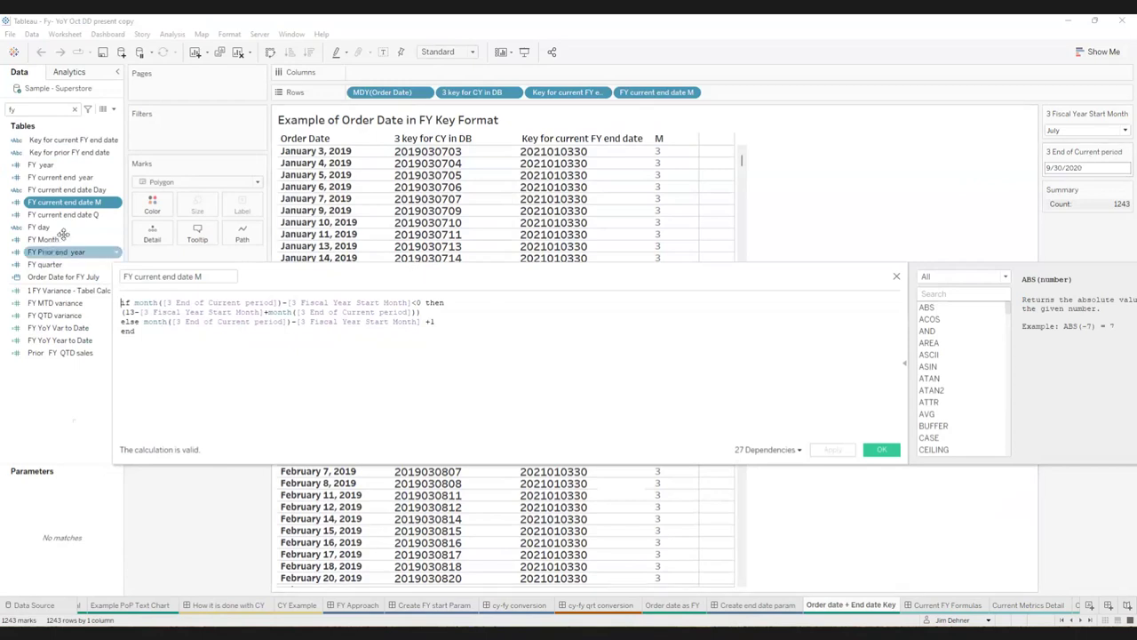
right_click(80, 215)
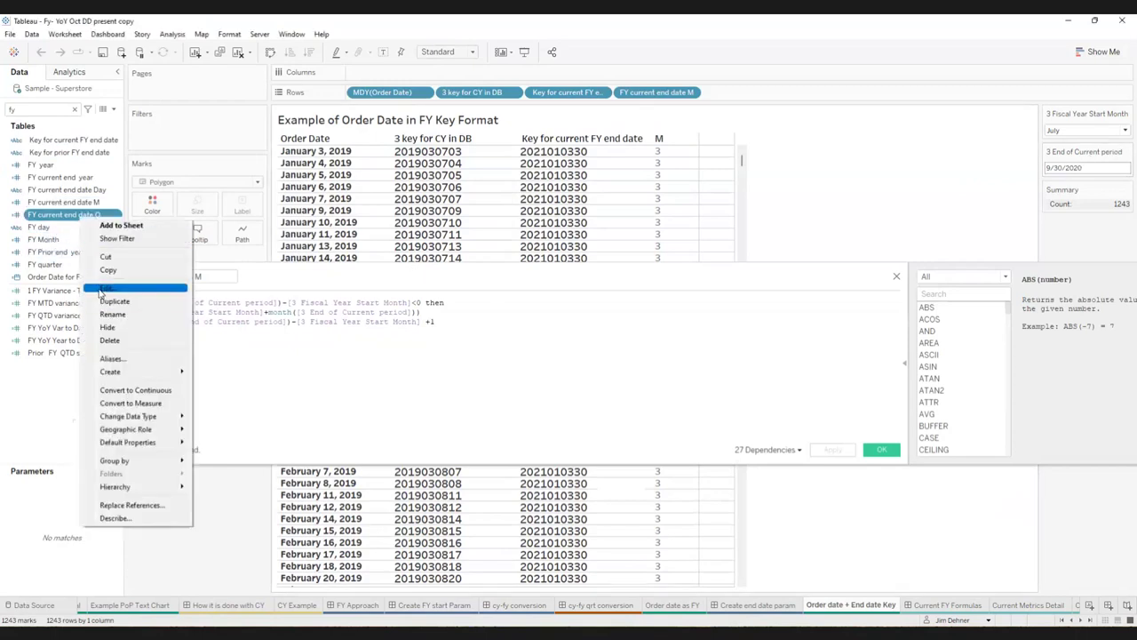
click(105, 288)
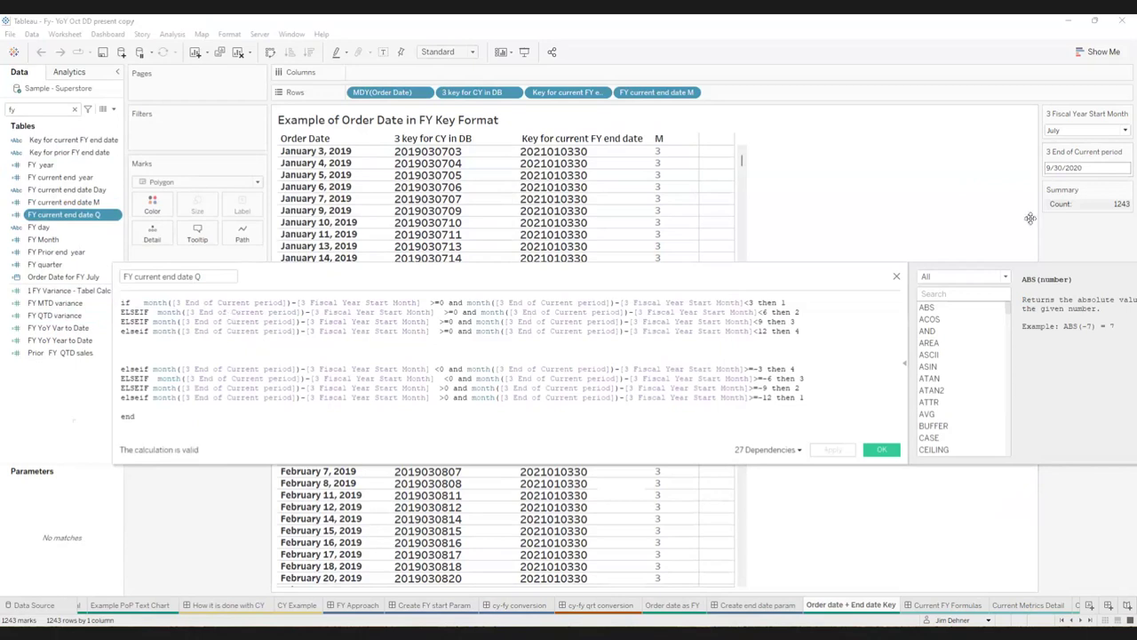
Step: Recheck the Key for current FY end date formula against its column, close it unedited, and bring up the Current FY Formulas dashboard
right_click(74, 142)
click(99, 213)
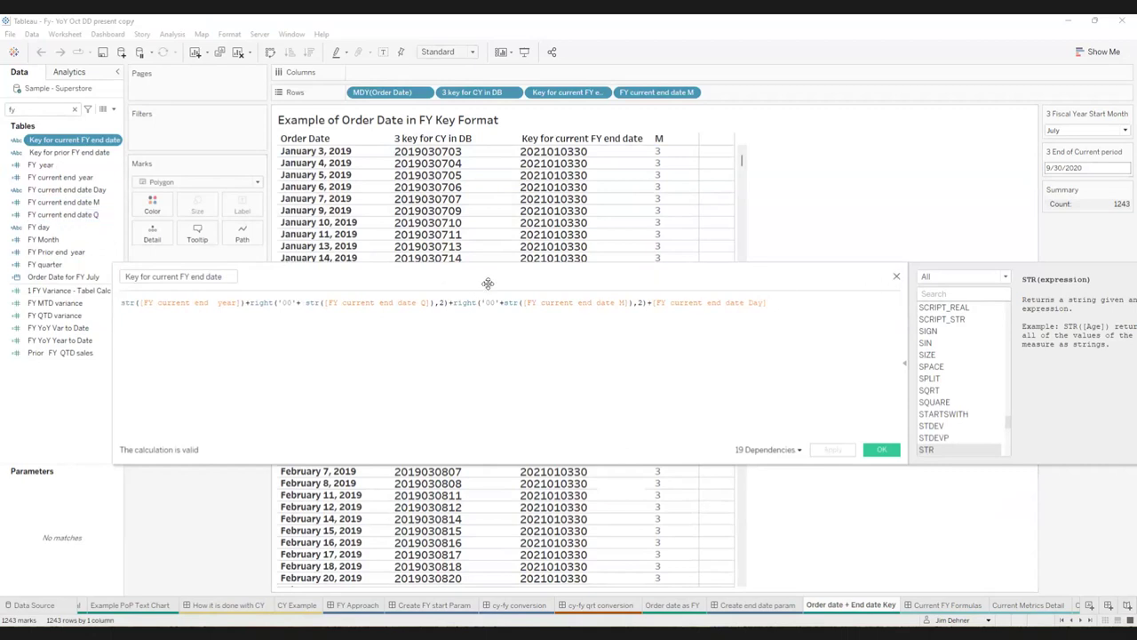
drag(488, 282, 582, 318)
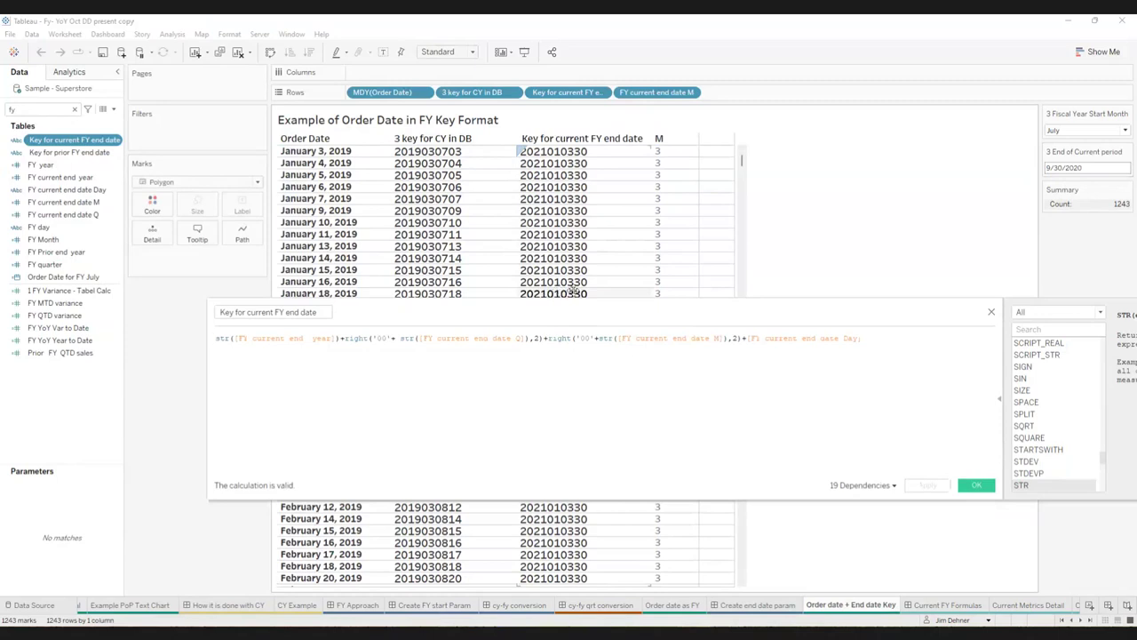
click(993, 315)
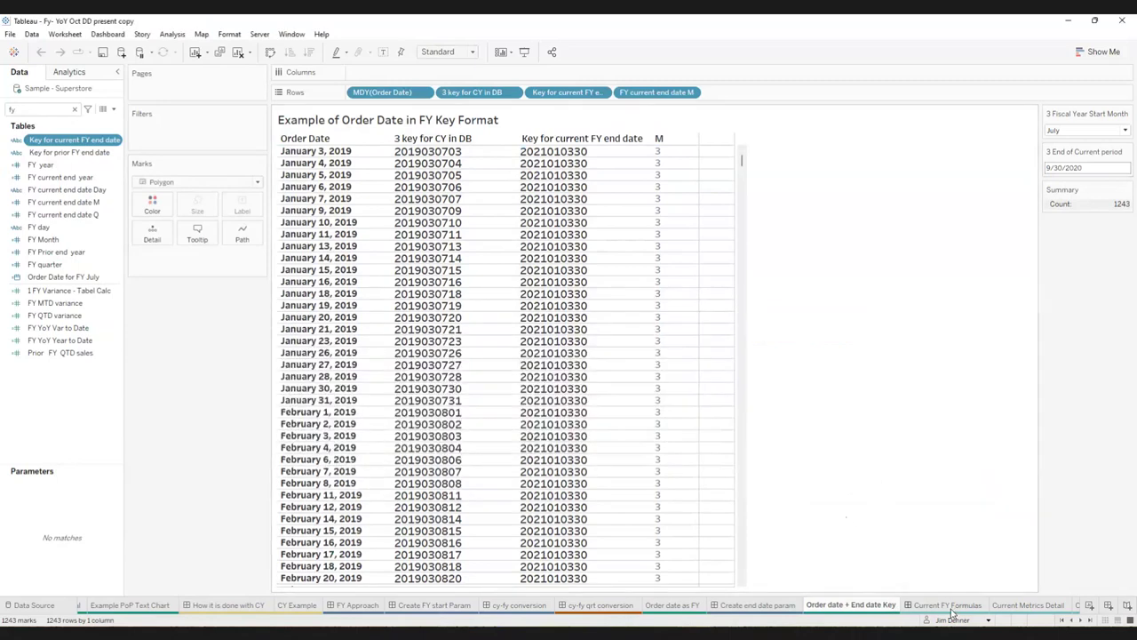
mouse_move(951, 609)
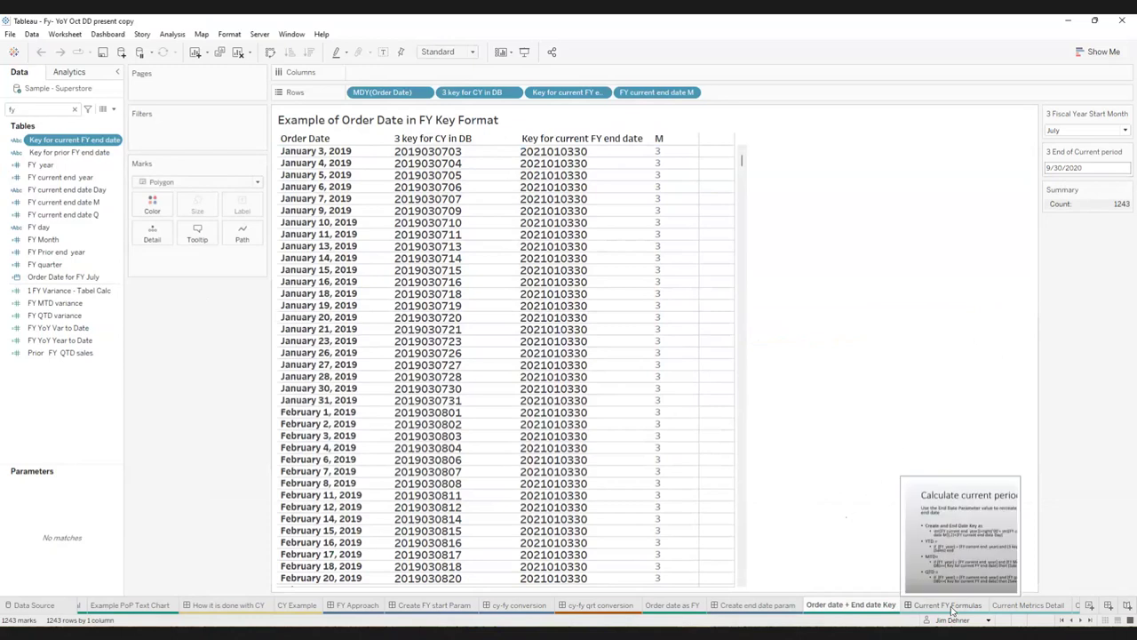
click(952, 609)
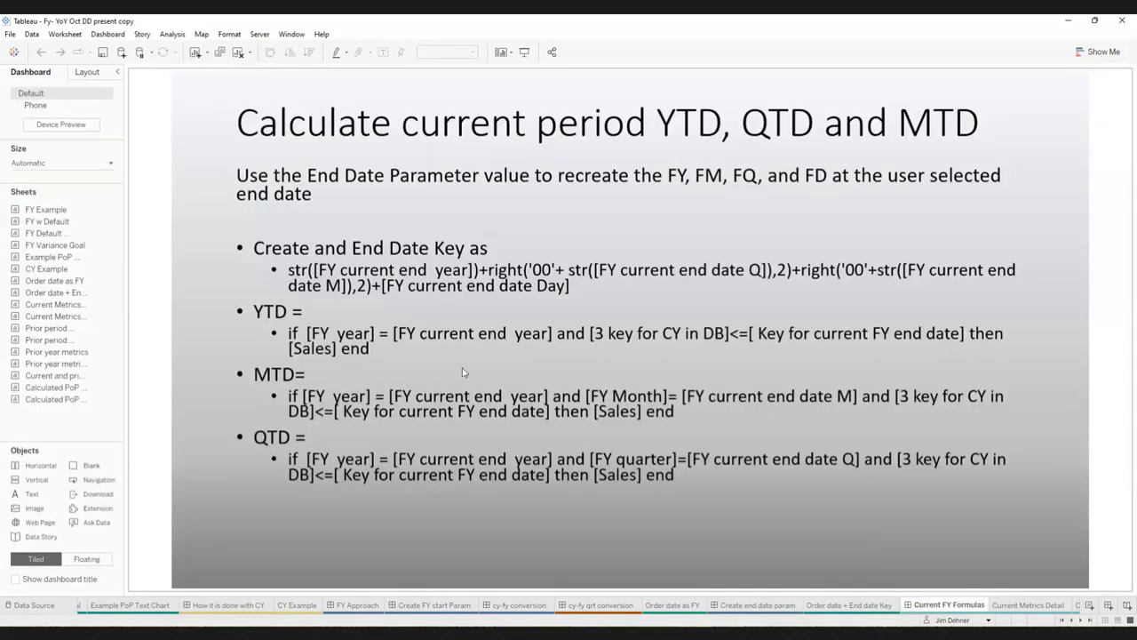